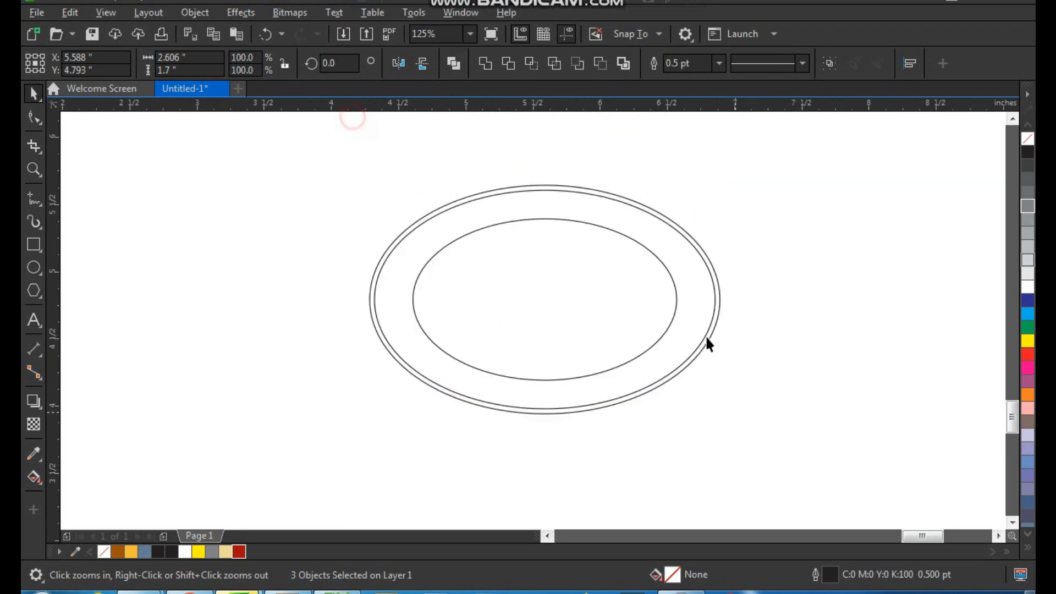
- Set the outline width of all three selected ellipses to 1.5 pt
click(718, 63)
click(692, 137)
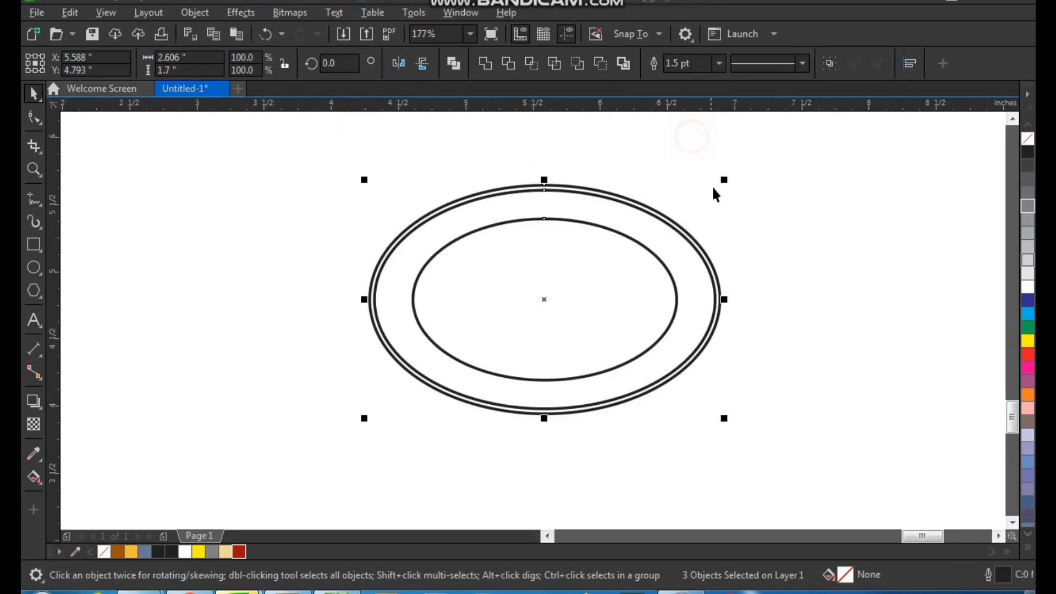
click(719, 195)
- Give the outermost ellipse a cream outline colour from the document palette
key(z)
drag(517, 166, 566, 243)
key(space)
click(555, 217)
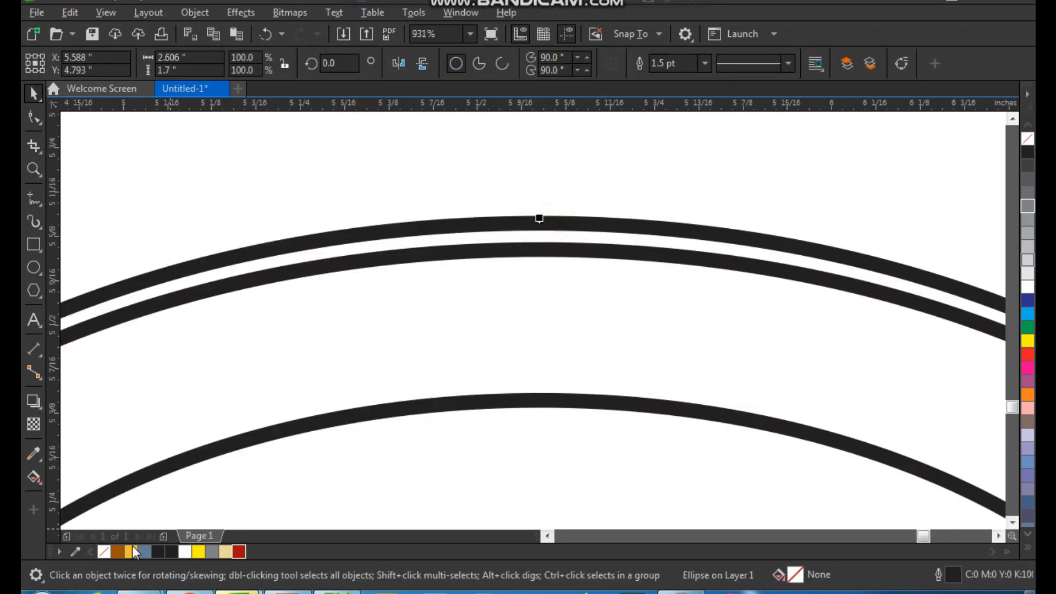
right_click(225, 551)
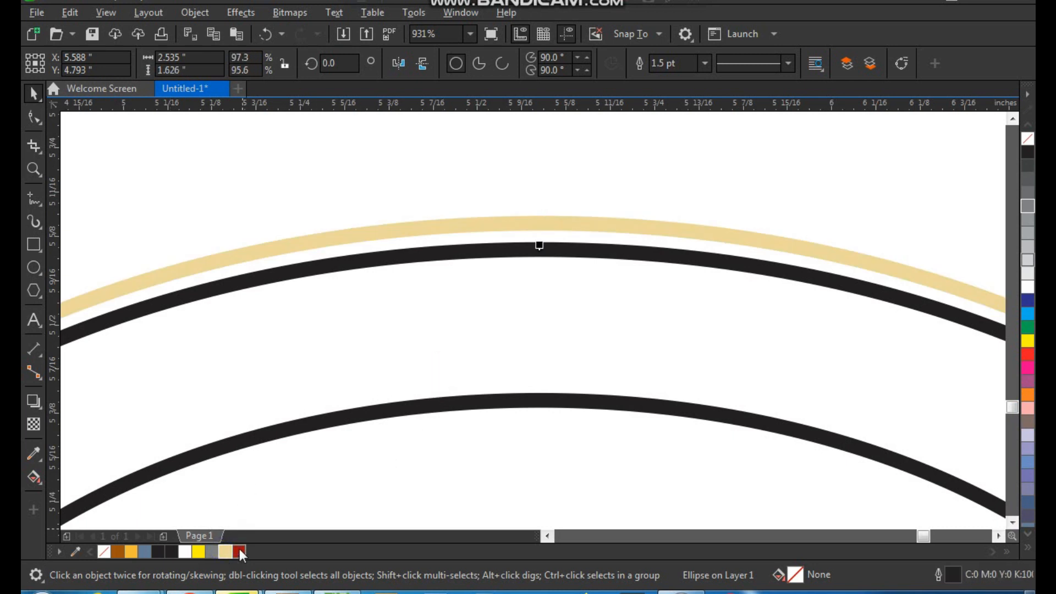
- Fill the middle ellipse with dark red and the innermost ellipse with black
click(239, 551)
scroll(472, 337, down, 3)
key(z)
drag(329, 292, 703, 529)
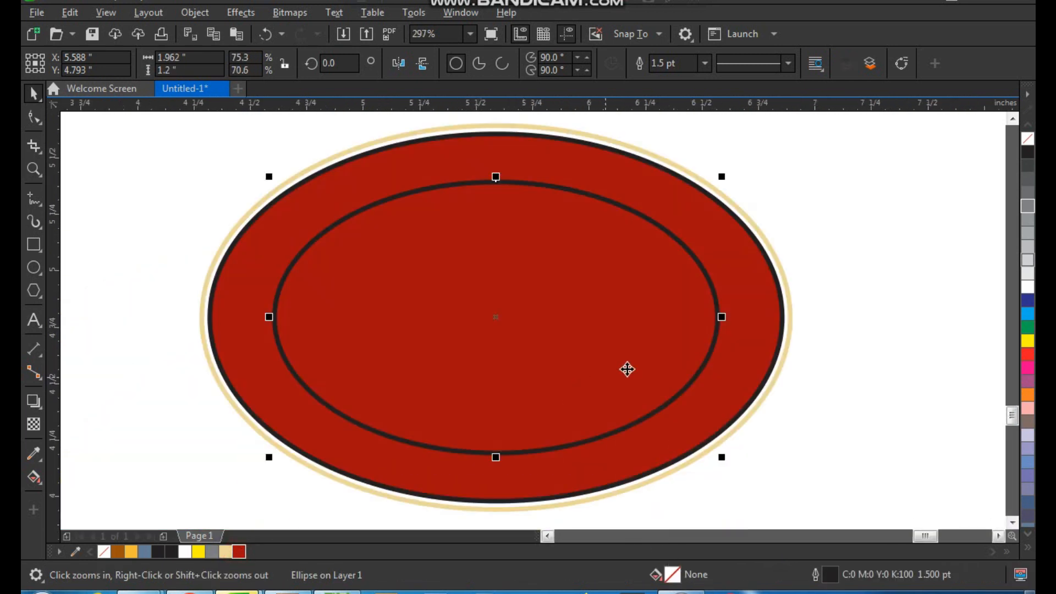
click(1027, 153)
click(841, 212)
- Remove the outline from the red middle ellipse
scroll(519, 287, down, 1)
key(F2)
drag(419, 193, 673, 386)
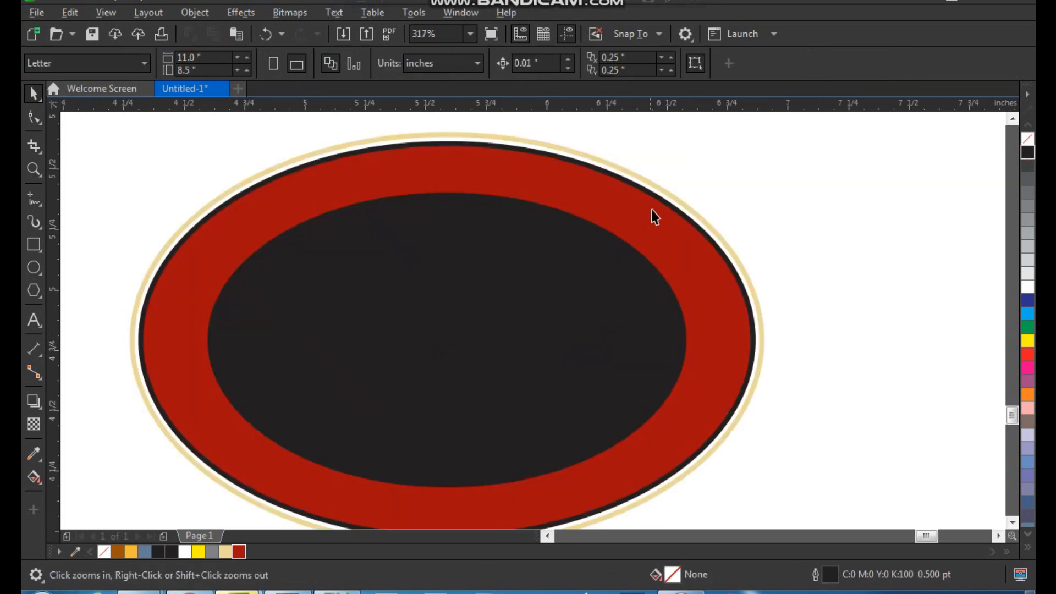
click(650, 215)
right_click(1031, 141)
click(952, 181)
- Draw a straight vertical line about 1.69 in tall in the empty area beside the badge
scroll(657, 293, down, 1)
key(F2)
drag(787, 188, 312, 458)
click(275, 224)
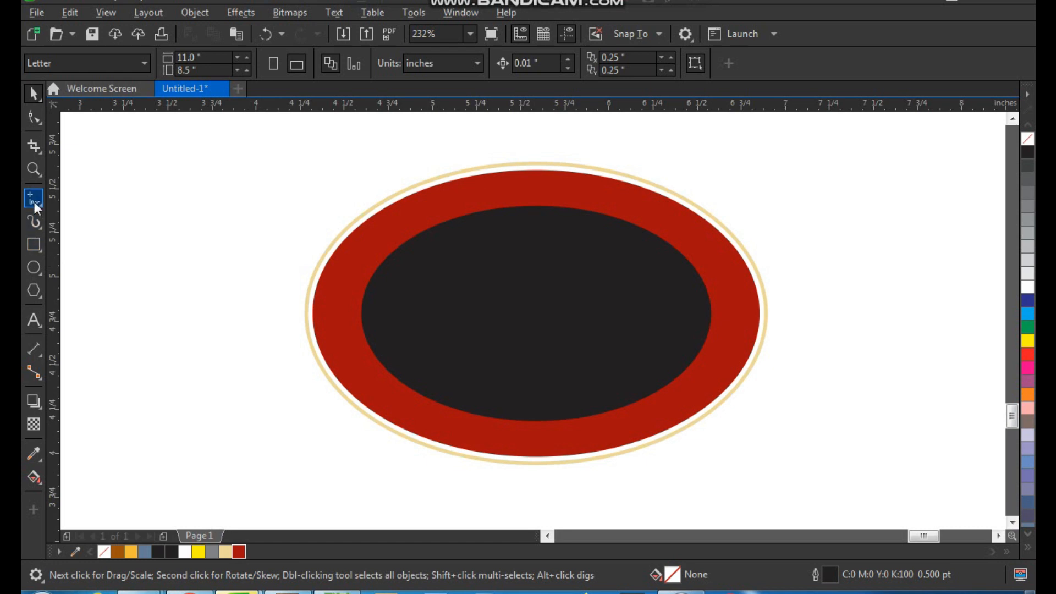
click(94, 215)
click(219, 174)
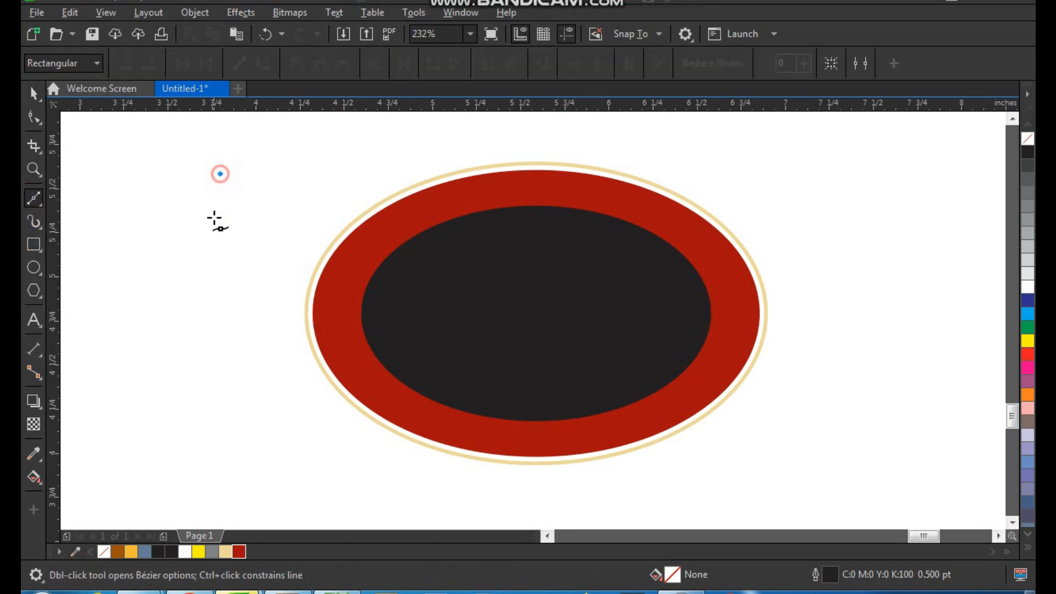
click(219, 476)
key(space)
- Duplicate the vertical line a small distance sideways and repeat it into an evenly spaced row of 73 lines about 2.27 in wide
drag(218, 322, 213, 321)
key(ctrl+r)
key(ctrl+r)
key(ctrl+r)
key(ctrl+r)
key(ctrl+r)
key(ctrl+r)
key(ctrl+r)
key(ctrl+r)
key(ctrl+r)
key(ctrl+r)
key(ctrl+r)
key(ctrl+r)
key(ctrl+r)
key(ctrl+r)
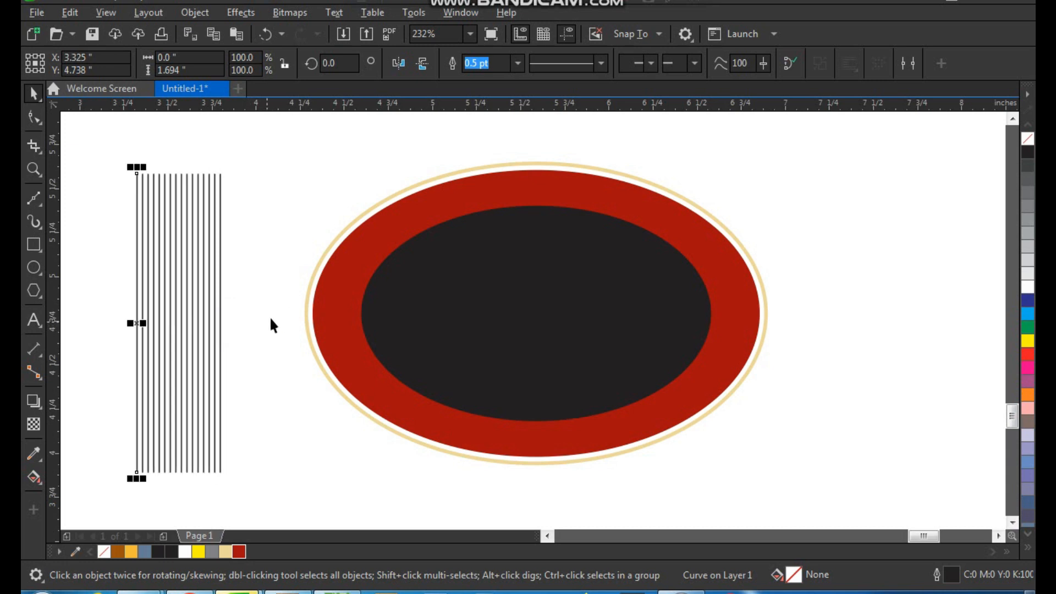
scroll(332, 292, down, 2)
key(F2)
click(430, 193)
key(ctrl+r)
key(ctrl+r)
key(ctrl+r)
key(ctrl+r)
key(ctrl+r)
key(ctrl+r)
key(ctrl+r)
key(ctrl+r)
key(ctrl+r)
key(ctrl+r)
key(ctrl+r)
key(ctrl+r)
key(ctrl+r)
key(ctrl+r)
key(ctrl+r)
key(ctrl+r)
key(ctrl+r)
key(ctrl+r)
key(ctrl+r)
key(ctrl+r)
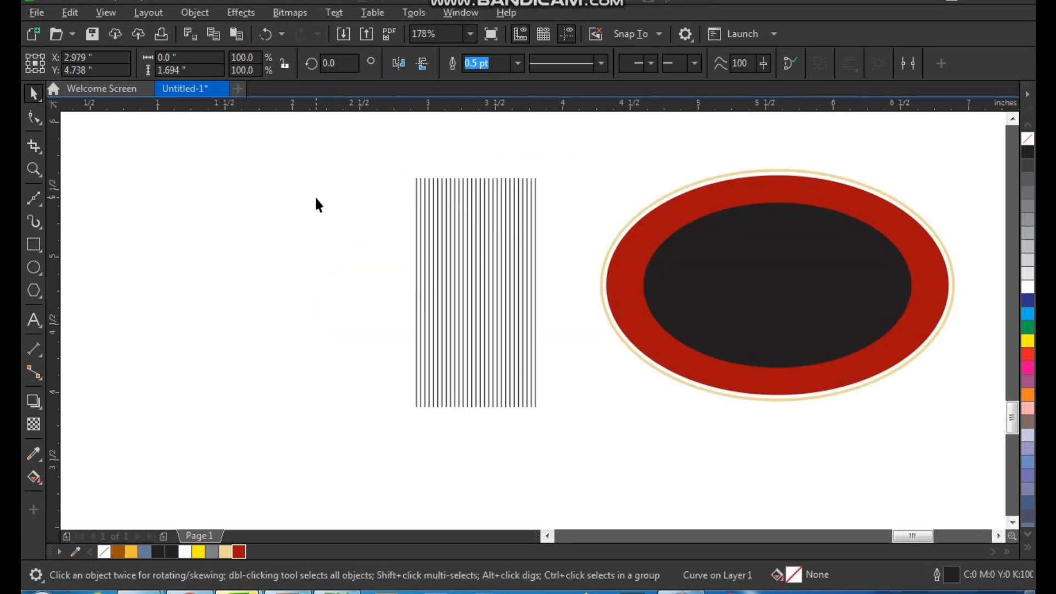
key(ctrl+r)
key(ctrl+r)
key(ctrl+r)
key(ctrl+r)
key(ctrl+r)
key(ctrl+r)
key(ctrl+r)
key(ctrl+r)
key(ctrl+r)
key(ctrl+r)
key(ctrl+r)
key(ctrl+r)
key(ctrl+r)
key(ctrl+r)
key(ctrl+r)
key(ctrl+r)
key(ctrl+r)
key(ctrl+r)
key(ctrl+r)
key(ctrl+r)
- Group all the vertical lines and move the group over the left part of the badge
drag(202, 145, 607, 458)
key(ctrl+g)
drag(453, 296, 704, 278)
- Set the line group's outline width to 1.0 pt and its outline colour to white
key(z)
click(595, 149)
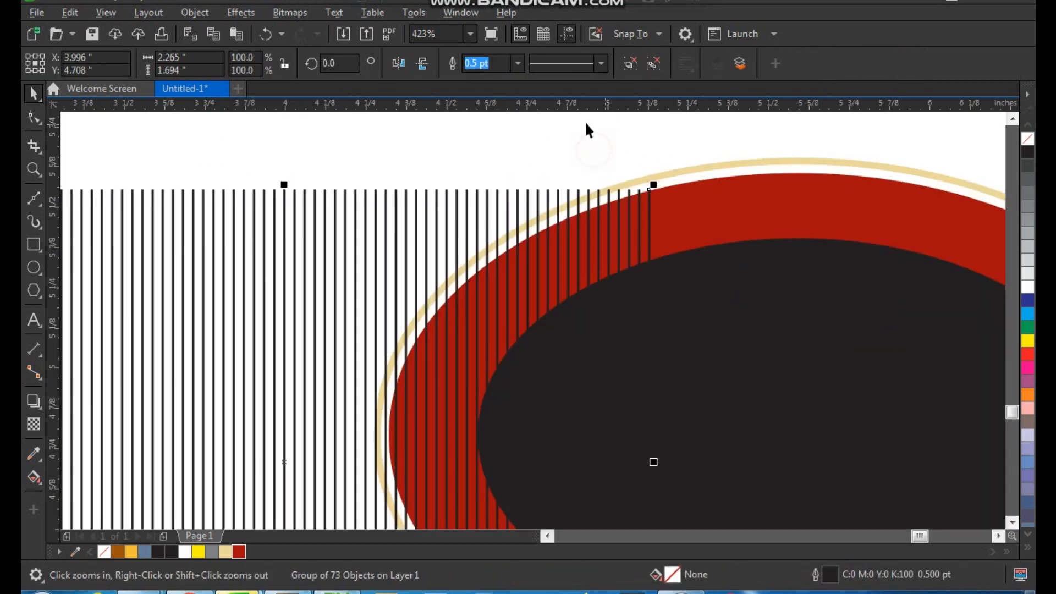
click(517, 63)
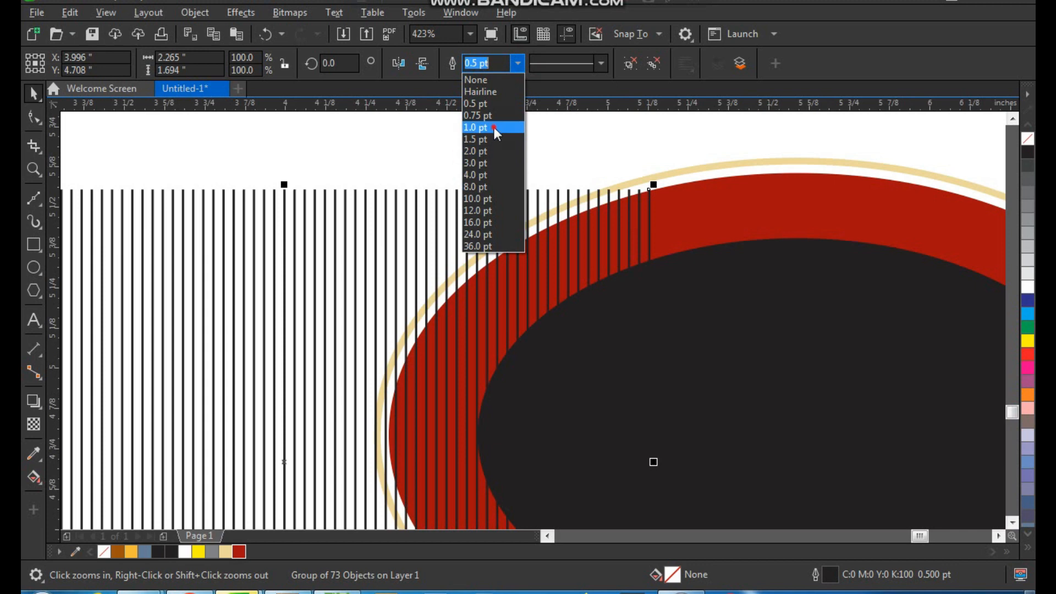
click(493, 127)
scroll(577, 212, down, 1)
key(F2)
drag(520, 169, 782, 451)
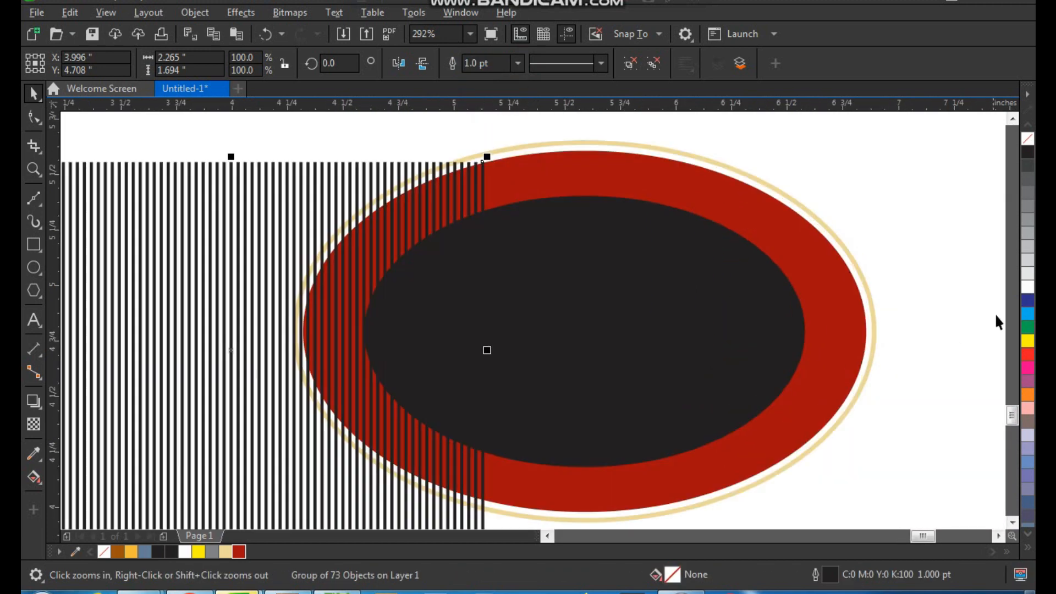
right_click(1028, 287)
- Centre the white line group horizontally and vertically on the black inner ellipse
shift+click(760, 287)
key(c)
key(e)
click(945, 236)
- PowerClip the white line group inside the black inner ellipse
key(F2)
drag(695, 194, 711, 255)
click(539, 245)
right_click(536, 243)
click(585, 314)
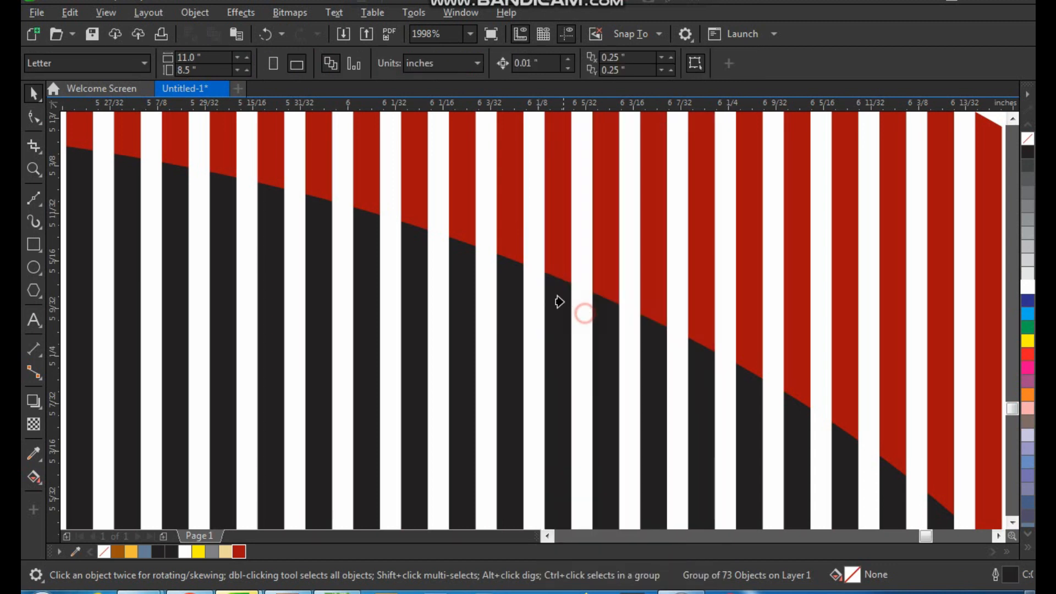
click(551, 299)
scroll(639, 204, down, 3)
click(818, 207)
- Give the striped inner ellipse a white outline
scroll(709, 239, down, 1)
key(F2)
drag(761, 181, 469, 406)
click(524, 307)
click(818, 238)
click(656, 258)
right_click(1031, 291)
click(938, 278)
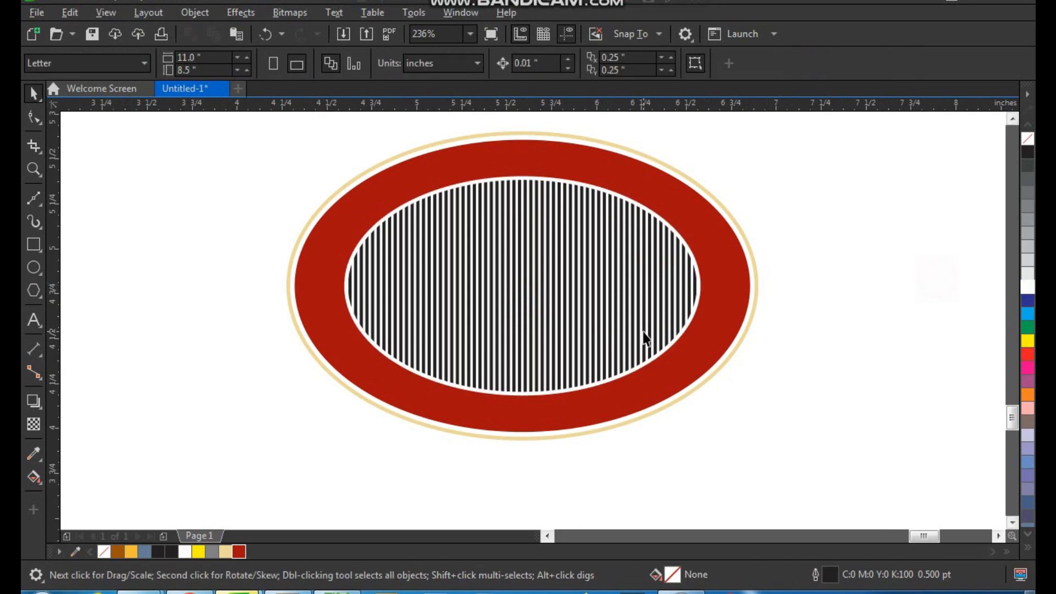
scroll(644, 337, down, 1)
key(F2)
drag(467, 200, 709, 385)
click(592, 183)
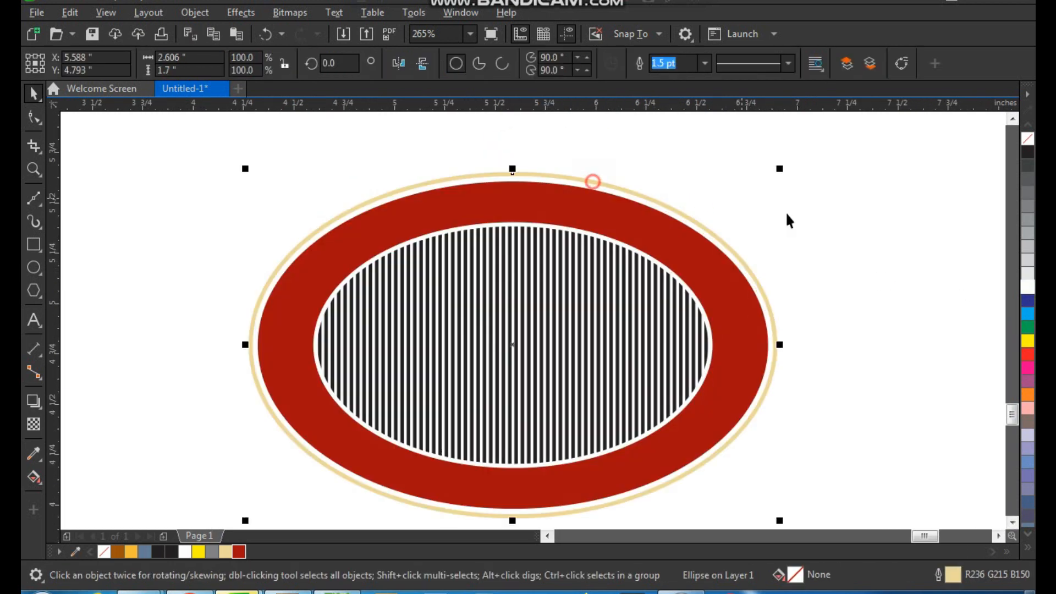
click(817, 229)
- Draw a straight vertical line through the full height of the badge and centre it horizontally on the striped ellipse
scroll(609, 278, down, 1)
key(F2)
drag(436, 160, 740, 507)
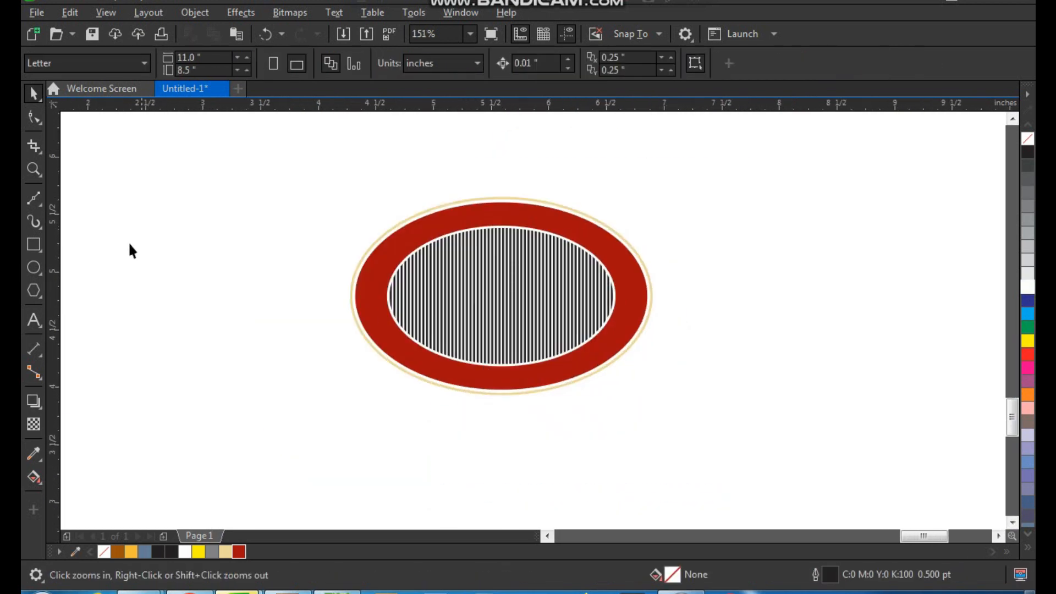
click(35, 199)
click(500, 135)
ctrl+click(500, 460)
key(space)
shift+click(568, 252)
key(c)
click(690, 235)
- Change the outline colour of the outermost ellipse to black
key(F2)
drag(516, 178, 509, 239)
key(space)
click(568, 260)
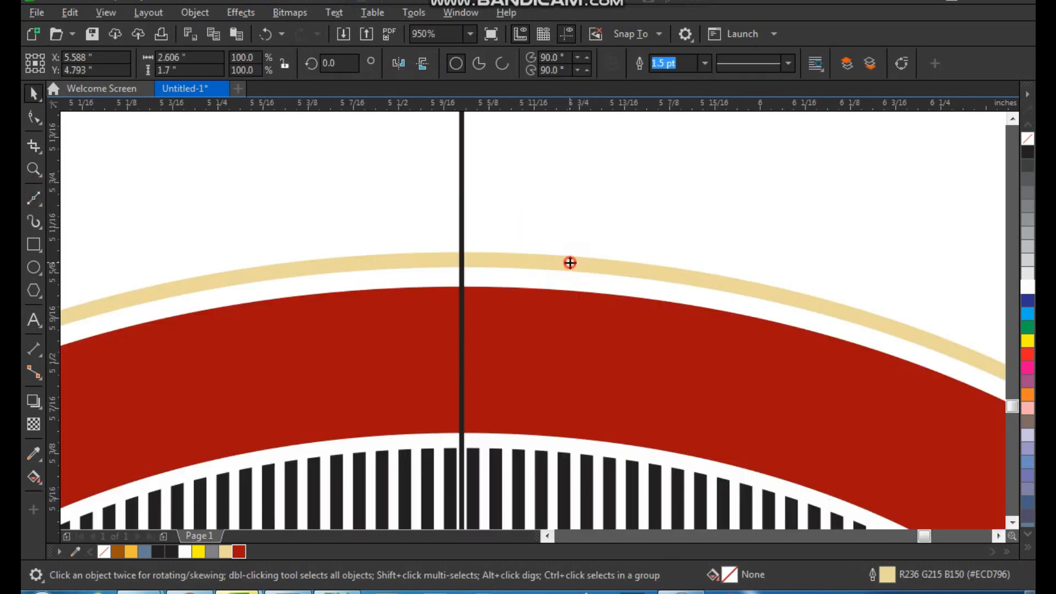
right_click(1026, 154)
key(Escape)
scroll(528, 242, down, 5)
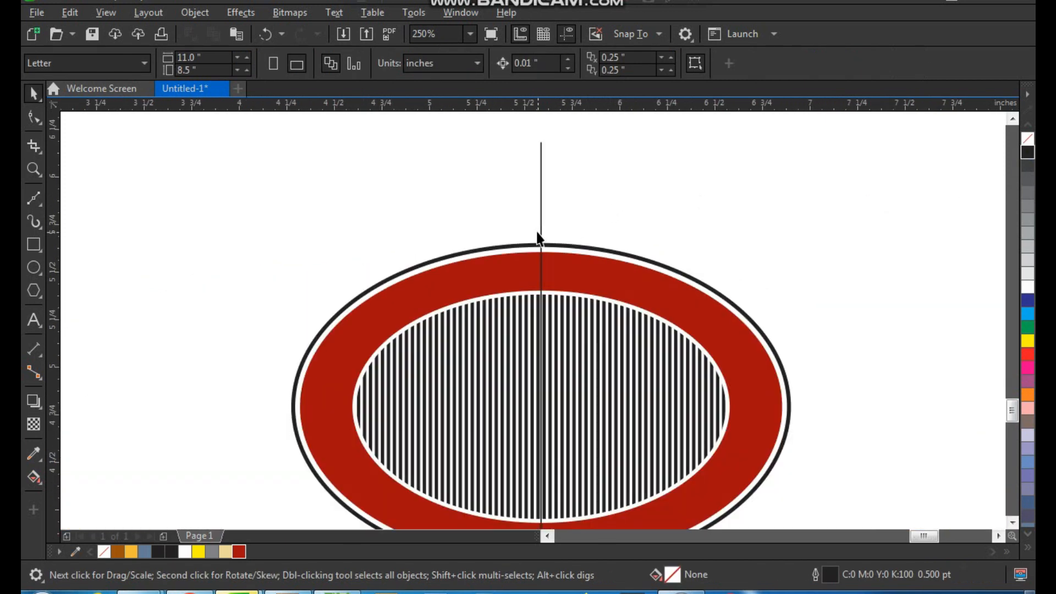
click(541, 223)
click(587, 219)
- Draw a rectangle about 3.2 by 0.57 in across the badge and centre it both ways on the ellipses
key(F2)
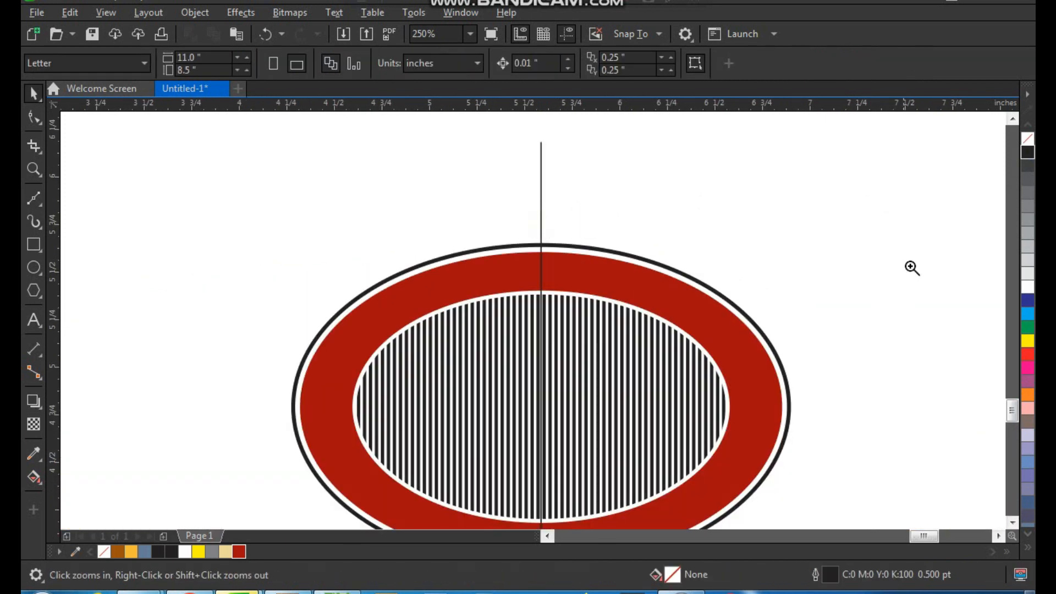
drag(891, 249, 124, 592)
click(32, 246)
drag(198, 229, 919, 358)
key(space)
shift+click(830, 374)
key(c)
key(e)
click(894, 424)
- Fill the rectangle across the badge with black
click(900, 339)
click(1027, 155)
click(956, 171)
click(900, 269)
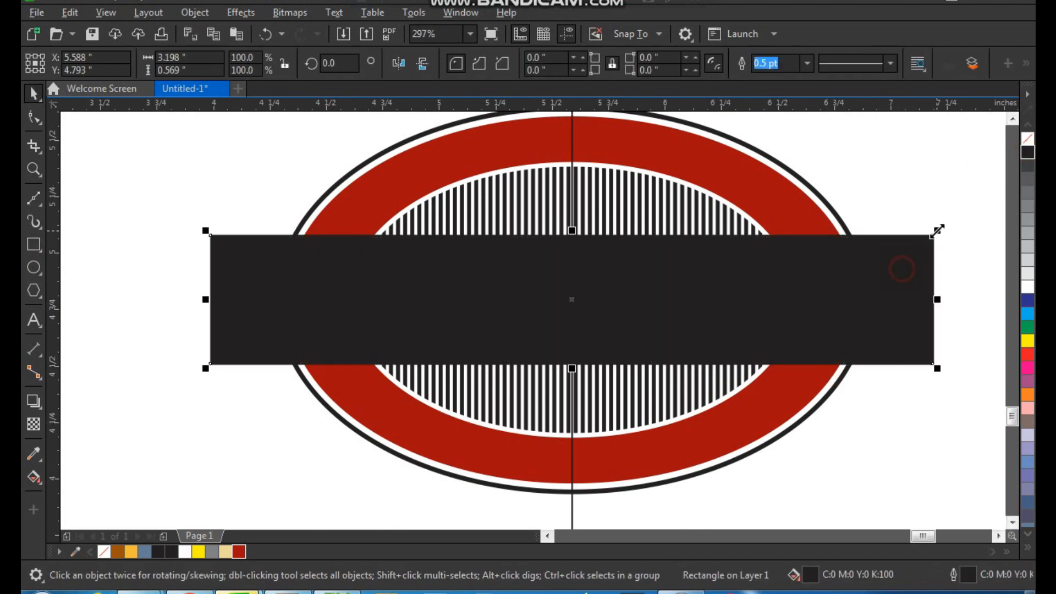
- Add the artistic text "tattoo studio" across the lower part of the badge
key(F3)
key(F2)
drag(932, 214, 411, 375)
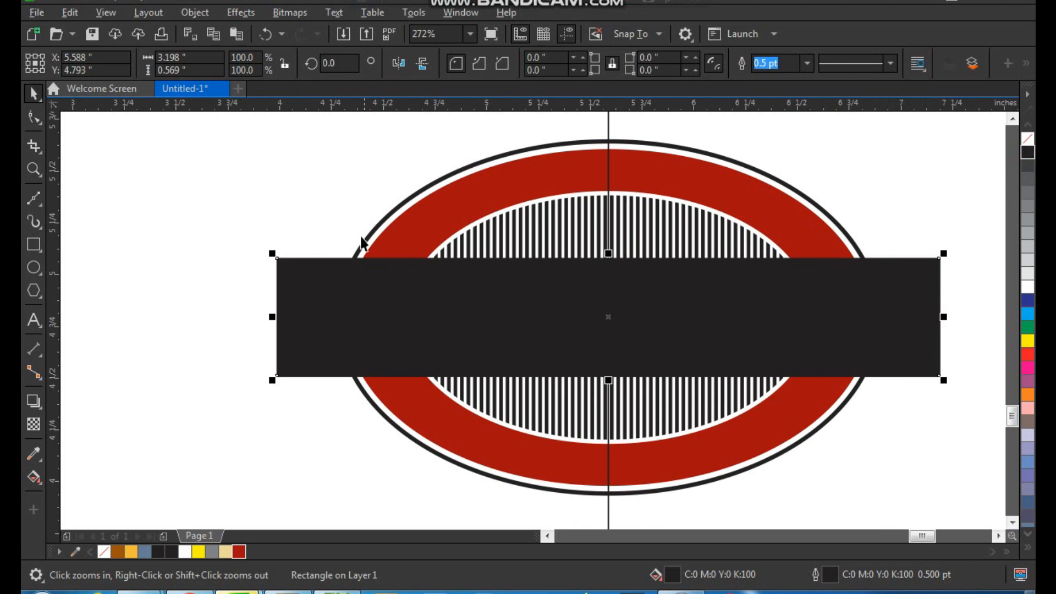
click(332, 210)
key(F8)
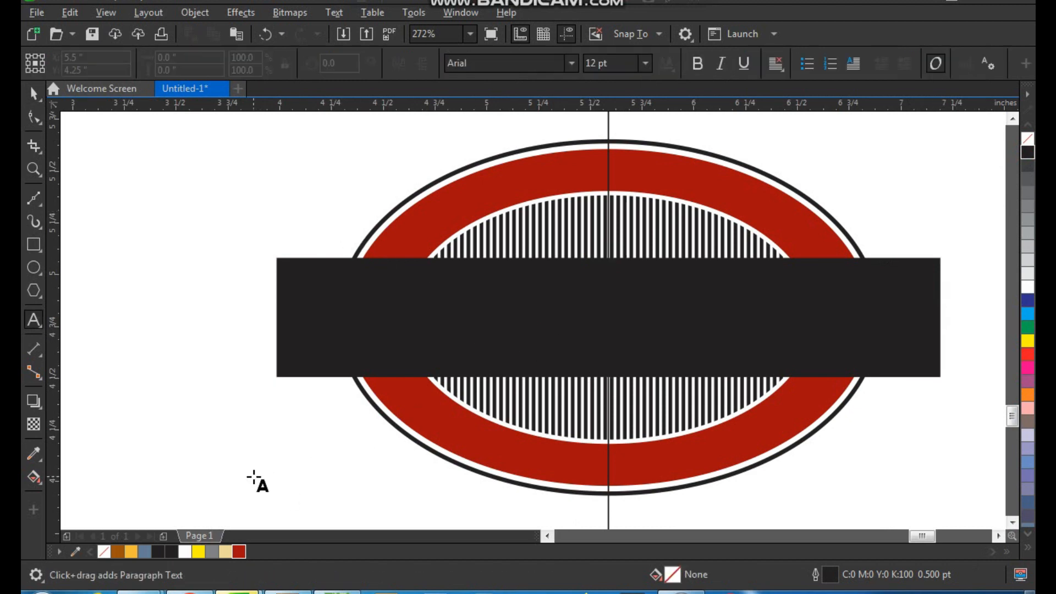
click(254, 476)
text(tatt)
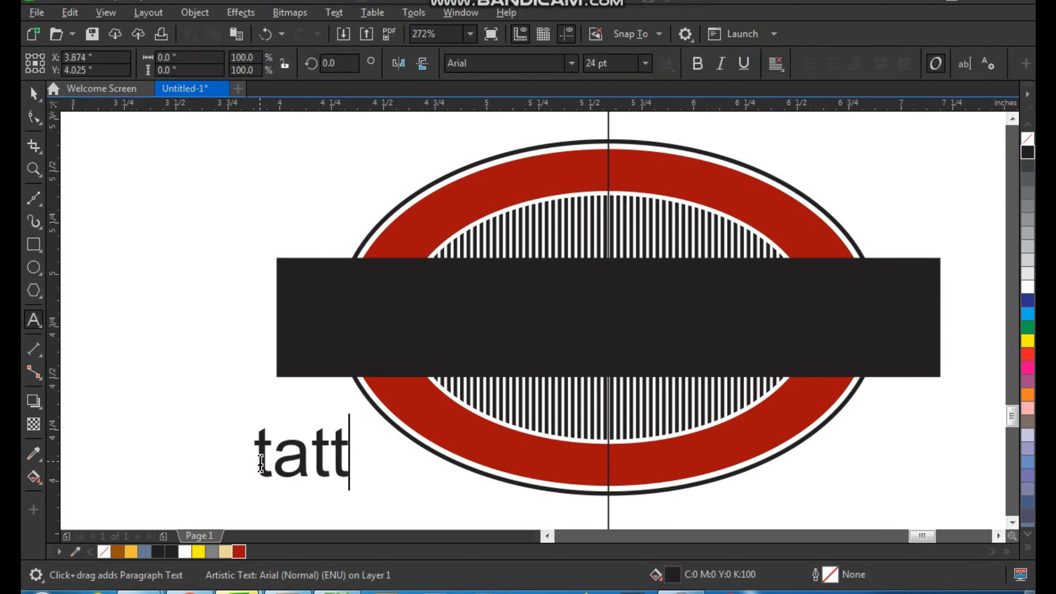
text(oo studio)
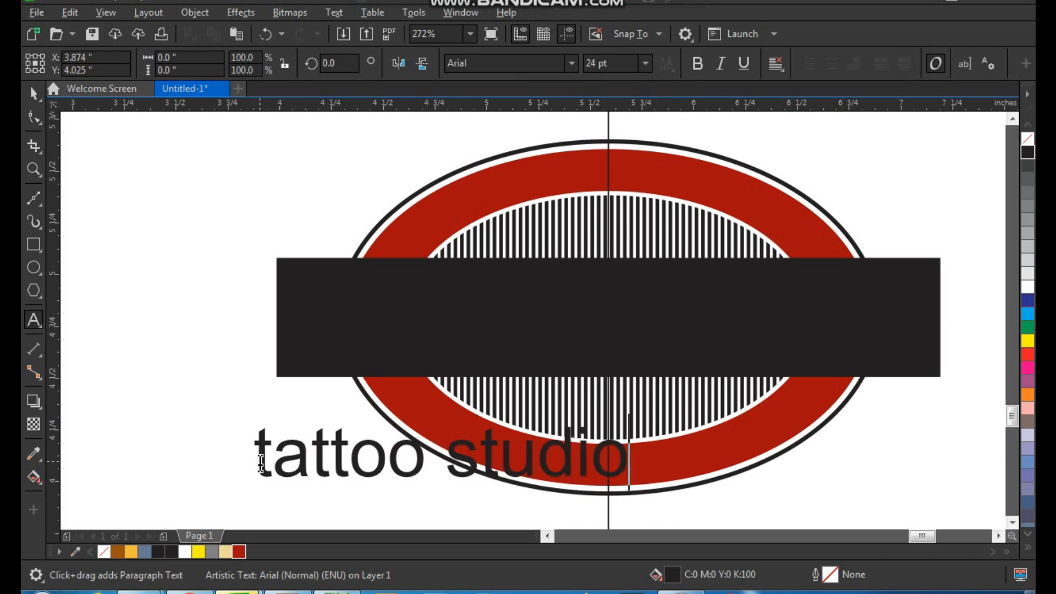
key(ctrl+space)
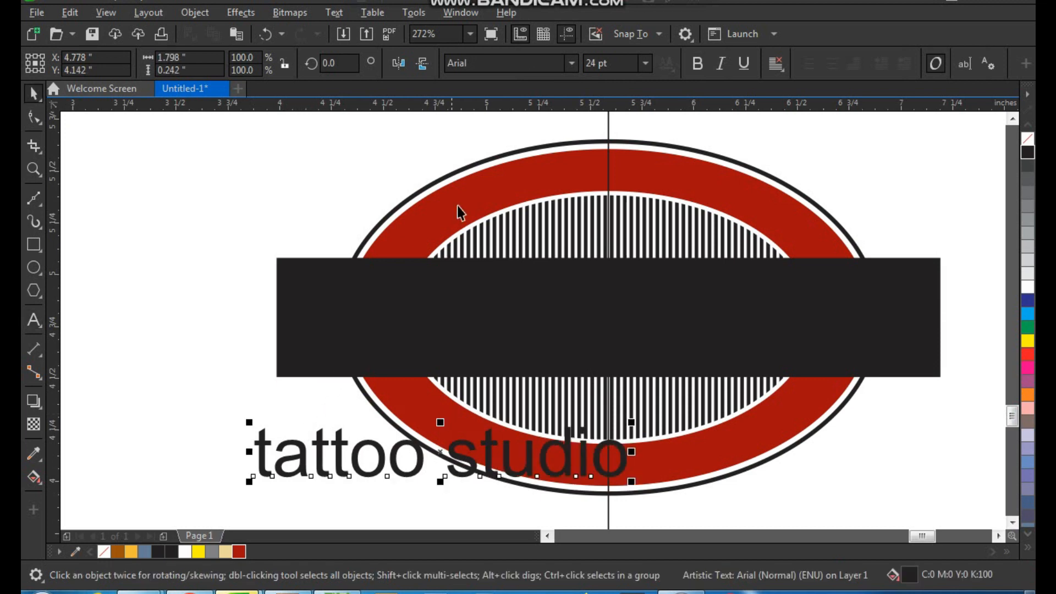
- Change the case of the "tattoo studio" text to uppercase
click(334, 12)
click(423, 346)
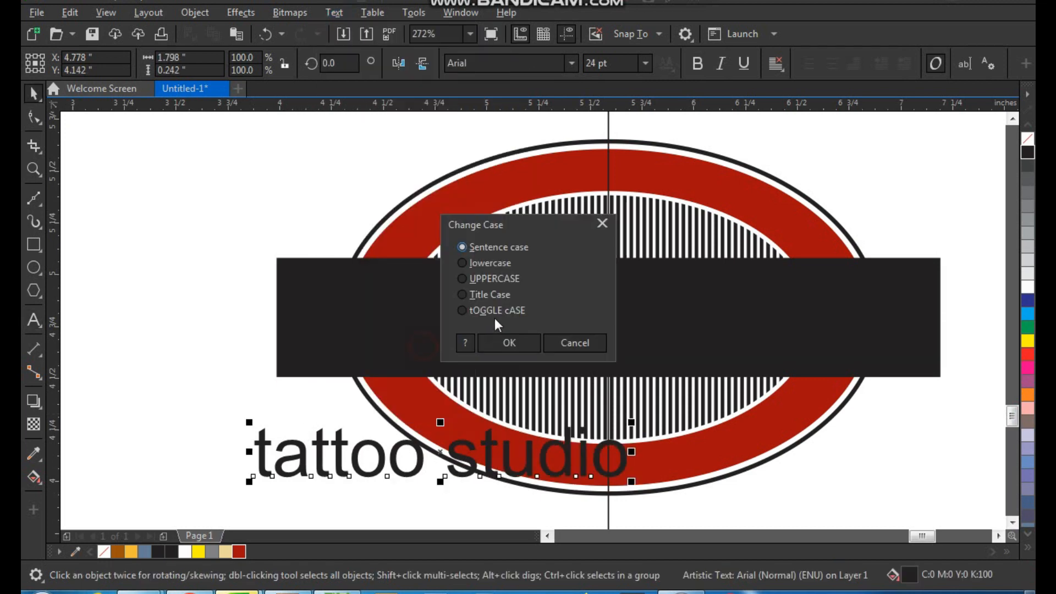
click(520, 342)
- Set the text's font to ContextBlackCondSSi and scale it down to about 1.39 in wide
click(522, 63)
click(571, 64)
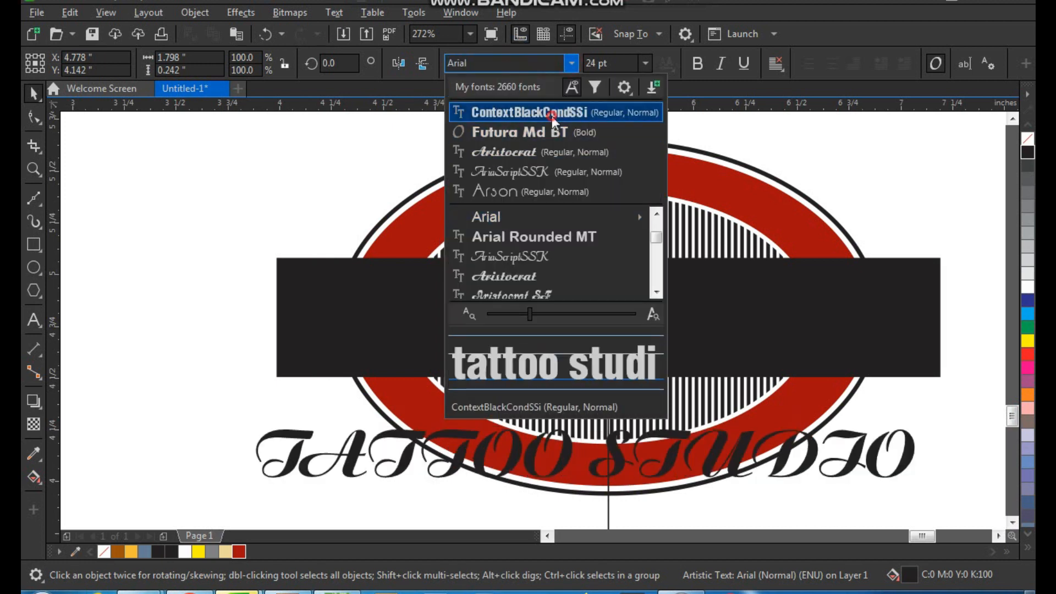
click(529, 108)
drag(677, 483, 582, 458)
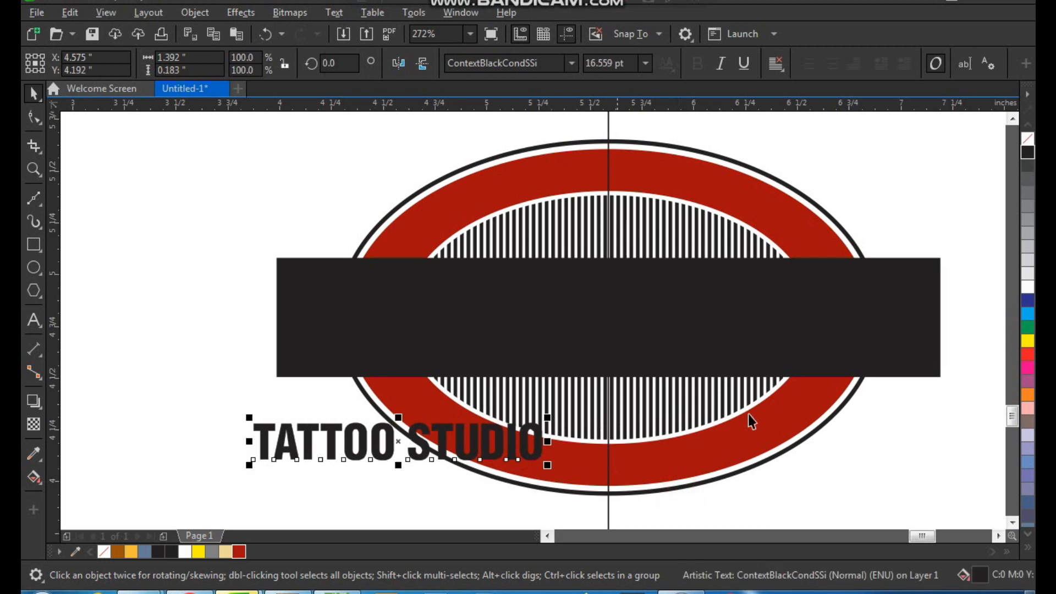
- Fill the text with white and centre it both ways on the black rectangle
click(1026, 287)
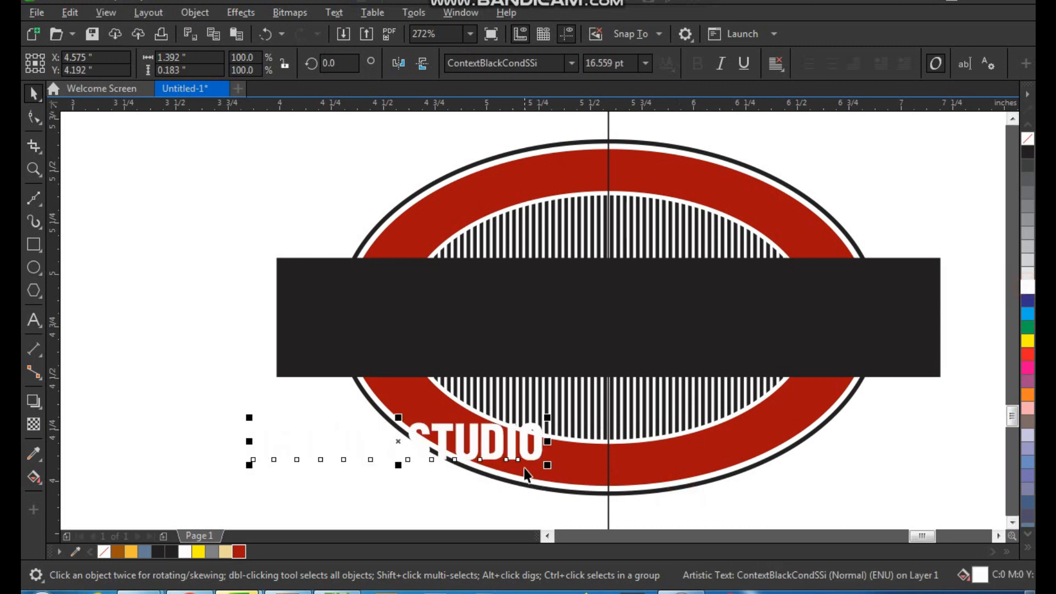
drag(528, 453, 631, 329)
shift+click(682, 342)
key(c)
key(e)
click(805, 488)
- Enlarge the TATTOO STUDIO text to about 2.03 in wide and widen its letter spacing
click(747, 339)
drag(758, 345, 824, 369)
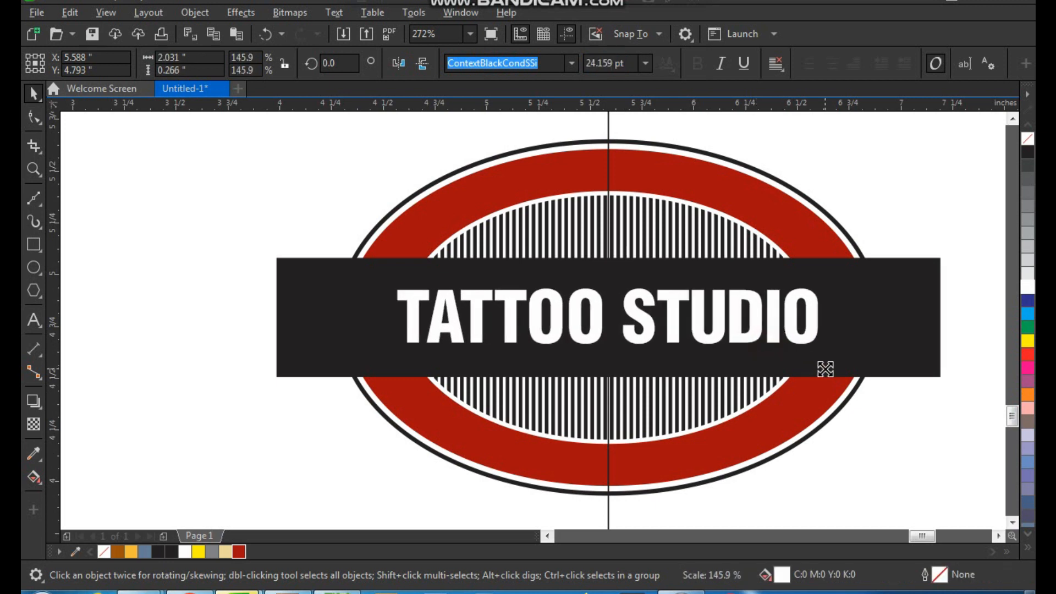
key(F10)
drag(828, 356, 911, 364)
- Centre the widened TATTOO STUDIO text both ways on the black rectangle again
key(space)
shift+click(889, 366)
key(c)
key(e)
click(891, 446)
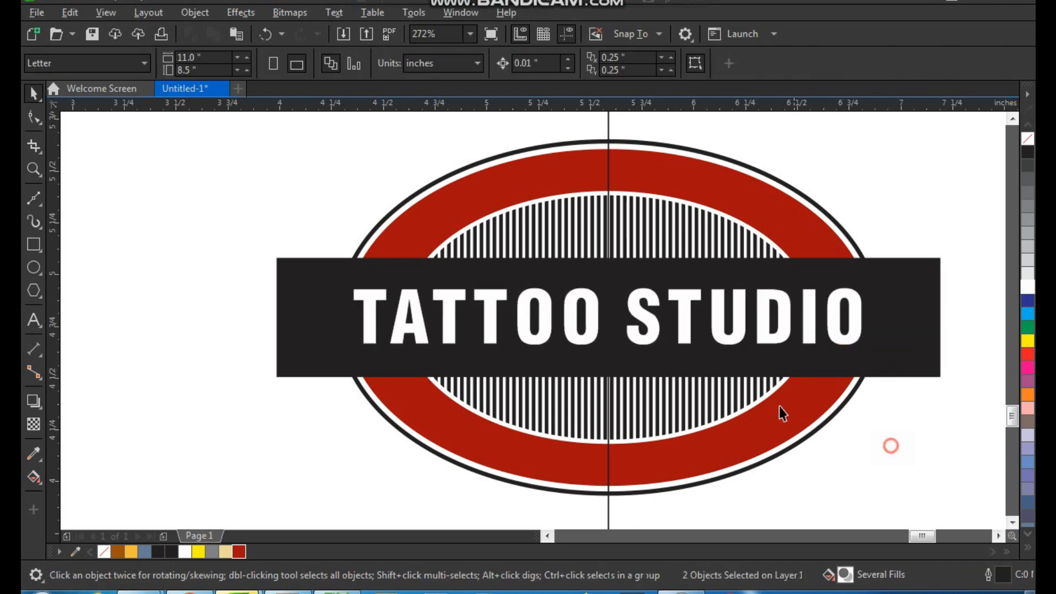
key(F3)
key(F2)
drag(309, 166, 605, 388)
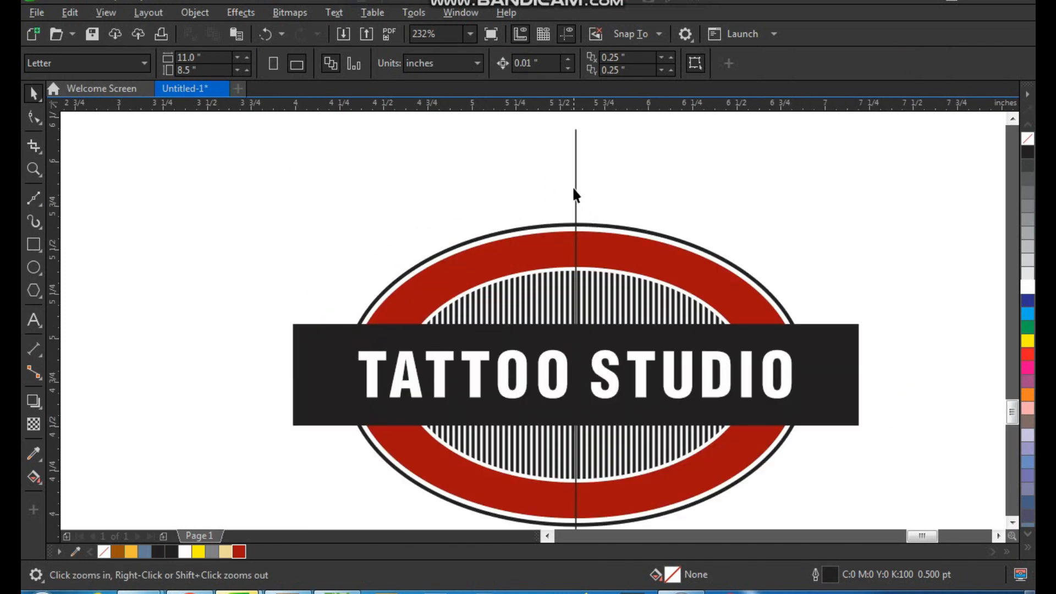
click(573, 190)
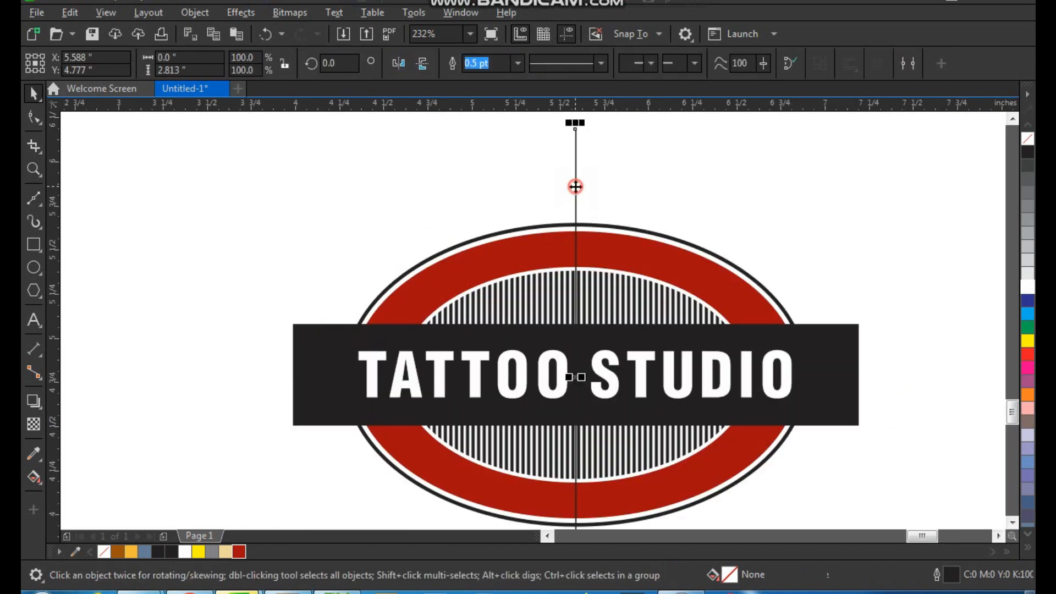
shift+click(610, 245)
click(653, 174)
- Draw a vertical line about 0.37 in long over the centre line, ending at the top edge of the outermost ellipse
key(z)
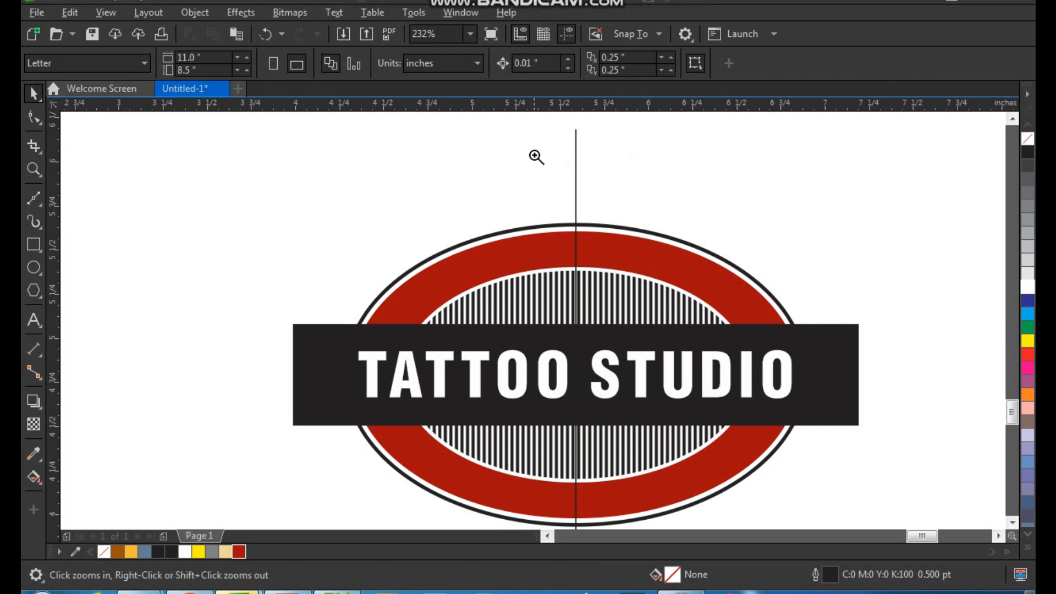
drag(542, 157, 612, 257)
click(33, 199)
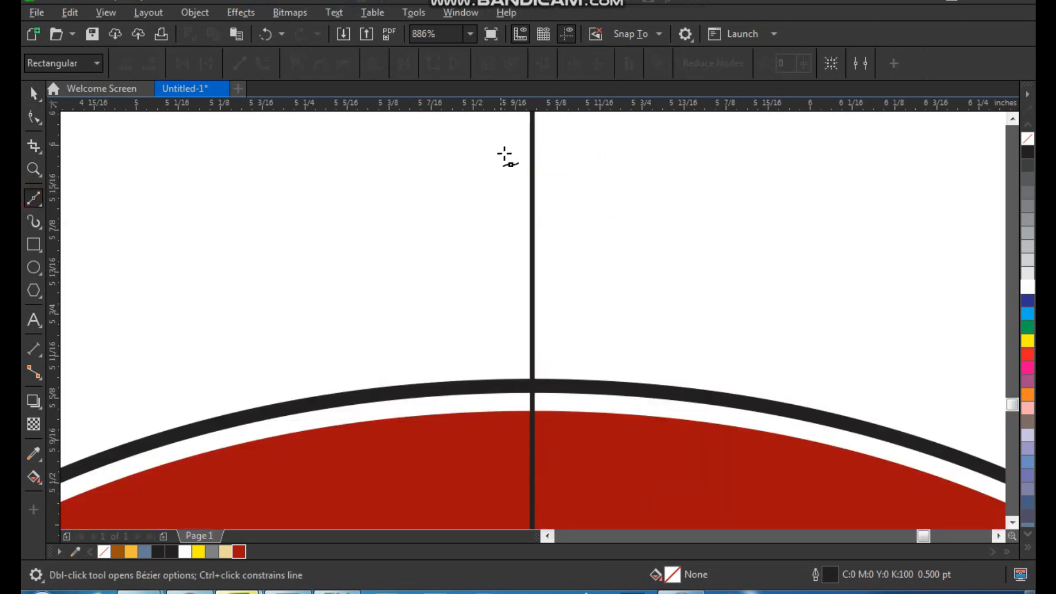
click(532, 136)
click(532, 389)
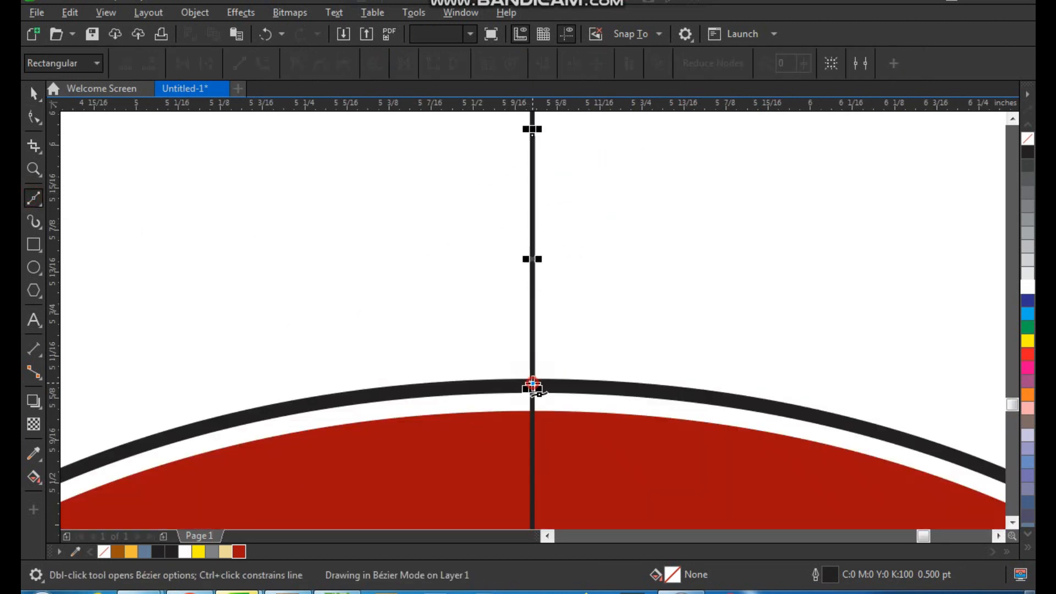
key(space)
- Set the outline width of the short vertical line above the badge to 1.5 pt
click(517, 63)
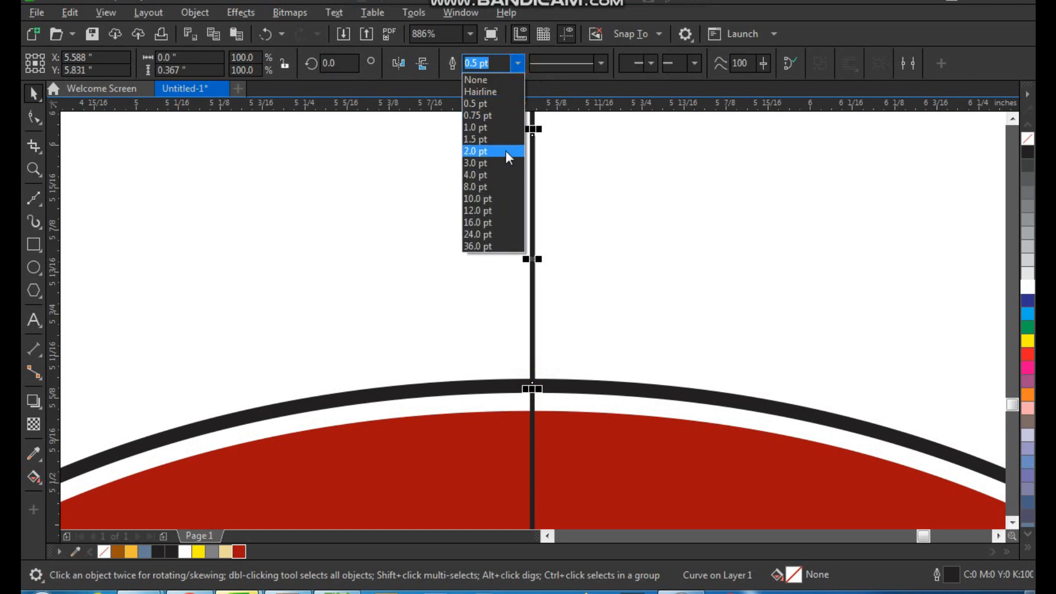
click(504, 145)
key(F12)
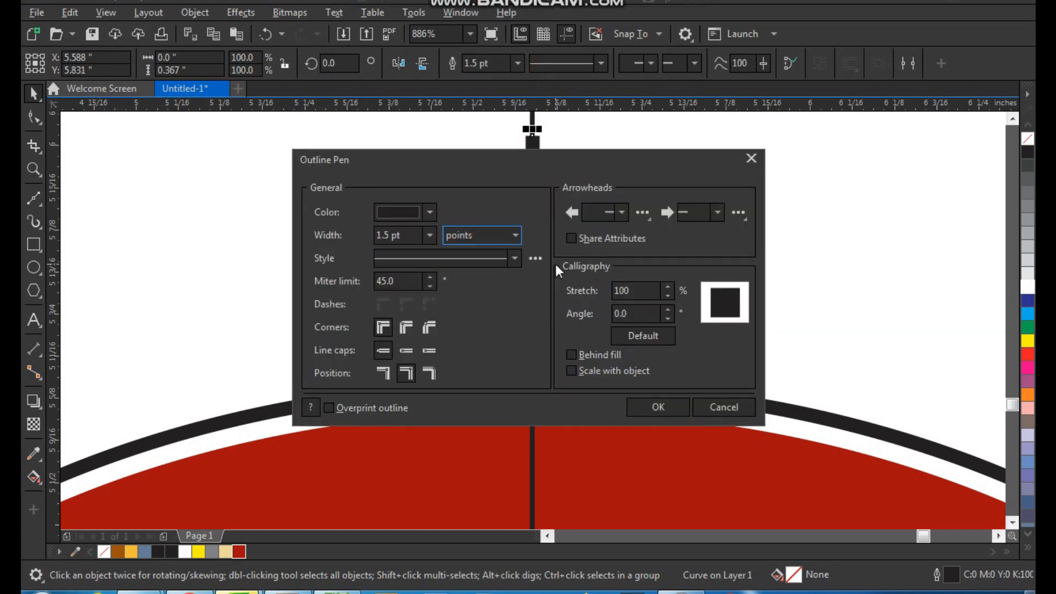
click(731, 408)
shift+click(629, 391)
click(744, 289)
- Draw a small square beside the short line and rotate it 45 degrees into a diamond about 0.11 in across
key(F2)
mouse_move(464, 242)
mouse_down()
mouse_move(625, 156)
mouse_move(663, 77)
mouse_up()
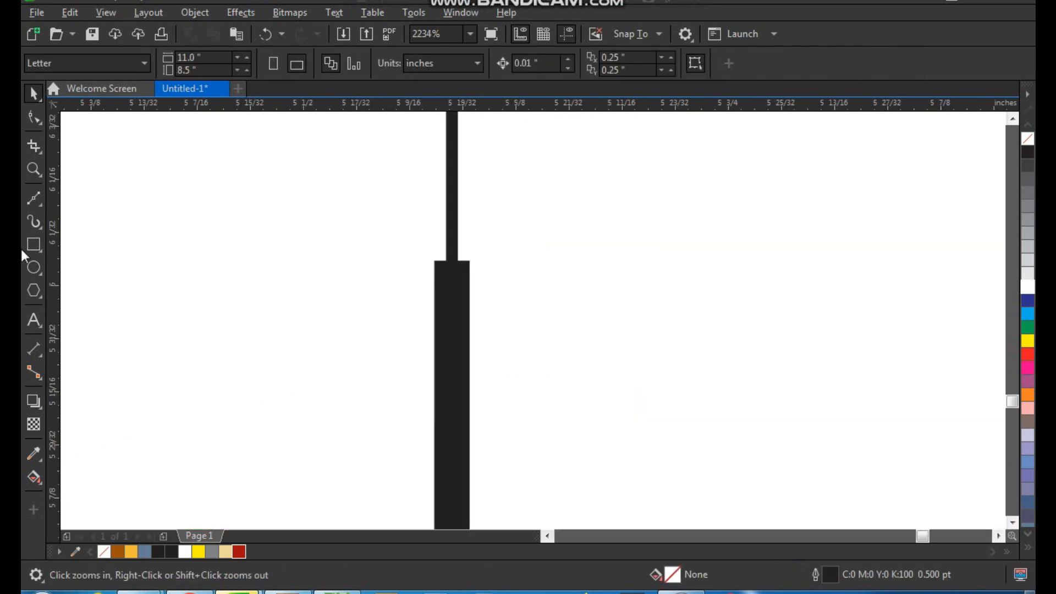
click(38, 246)
drag(214, 207, 369, 272)
click(325, 276)
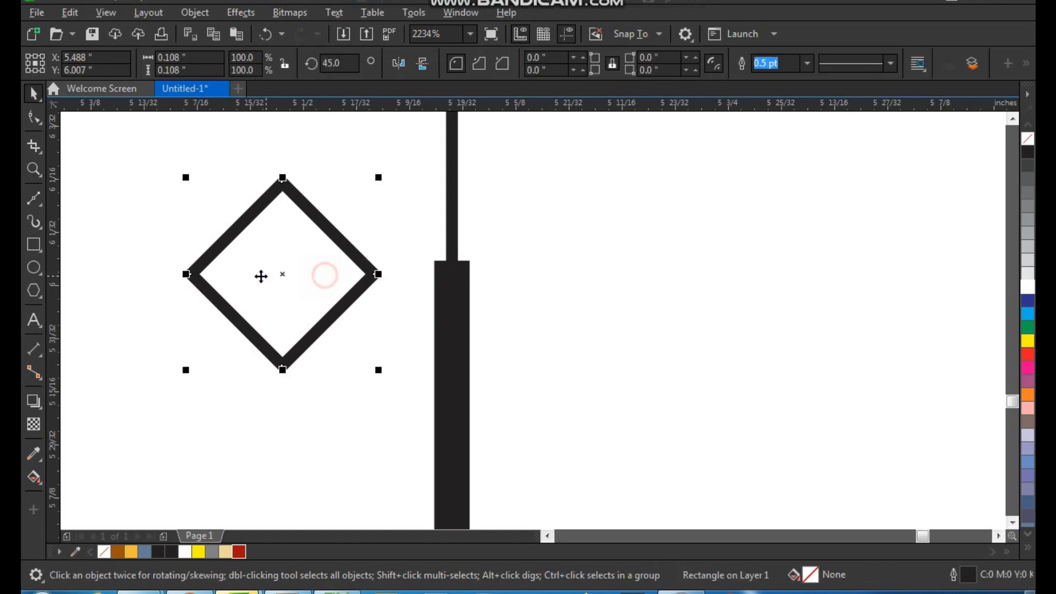
- Narrow the diamond and place it on the upper end of the short line, centred horizontally
drag(187, 276, 235, 274)
drag(280, 282, 448, 232)
shift+click(456, 340)
key(c)
click(572, 302)
- Fill the diamond above the badge with black
click(488, 225)
click(1029, 154)
click(890, 217)
- Reduce the outline width of the short vertical line below the diamond to 1.0 pt
scroll(556, 192, down, 3)
key(F2)
drag(598, 165, 354, 426)
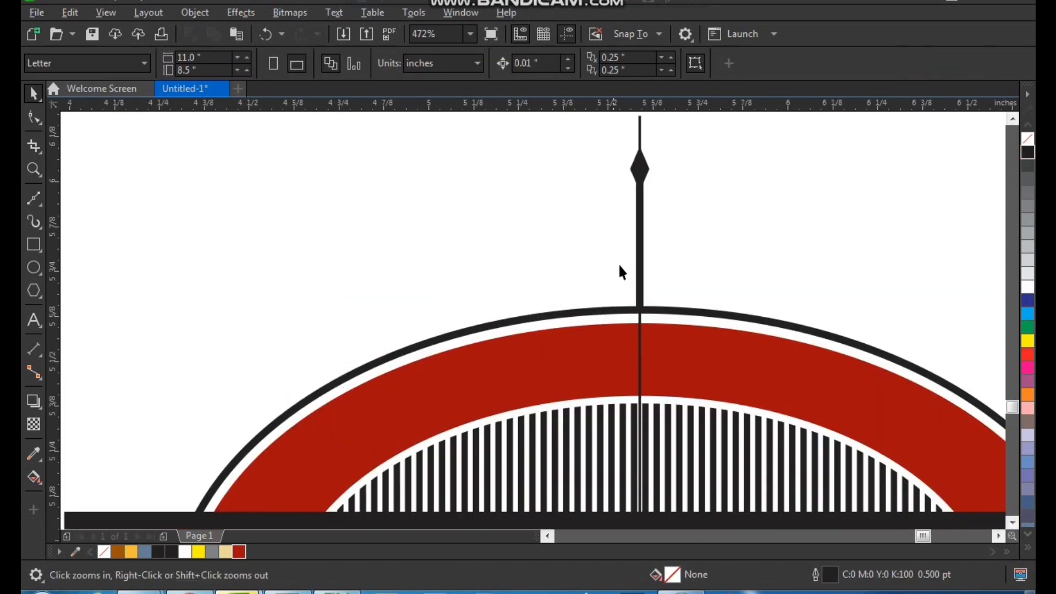
drag(544, 132, 697, 329)
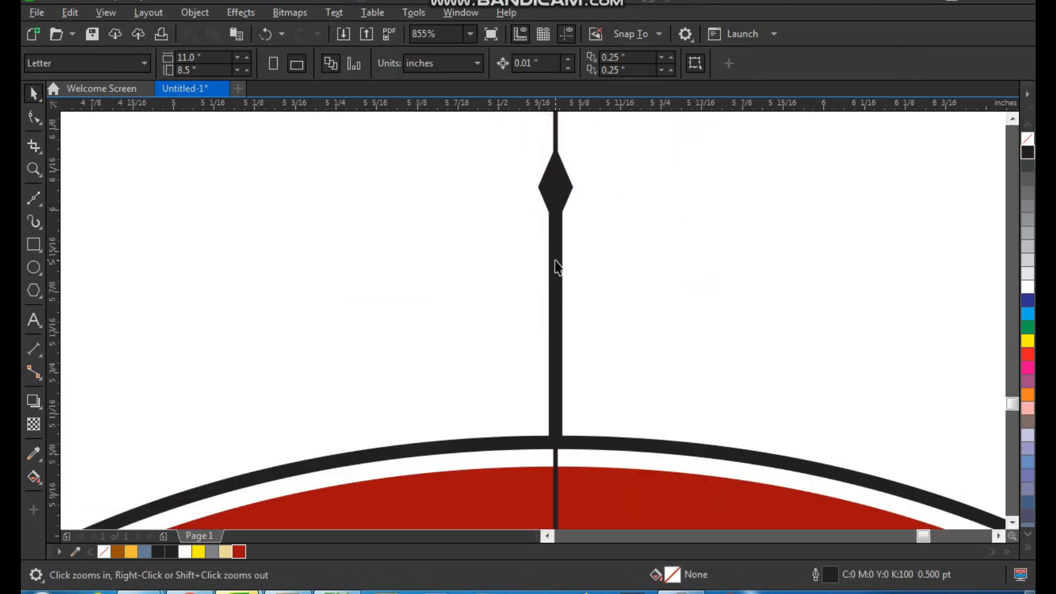
click(559, 262)
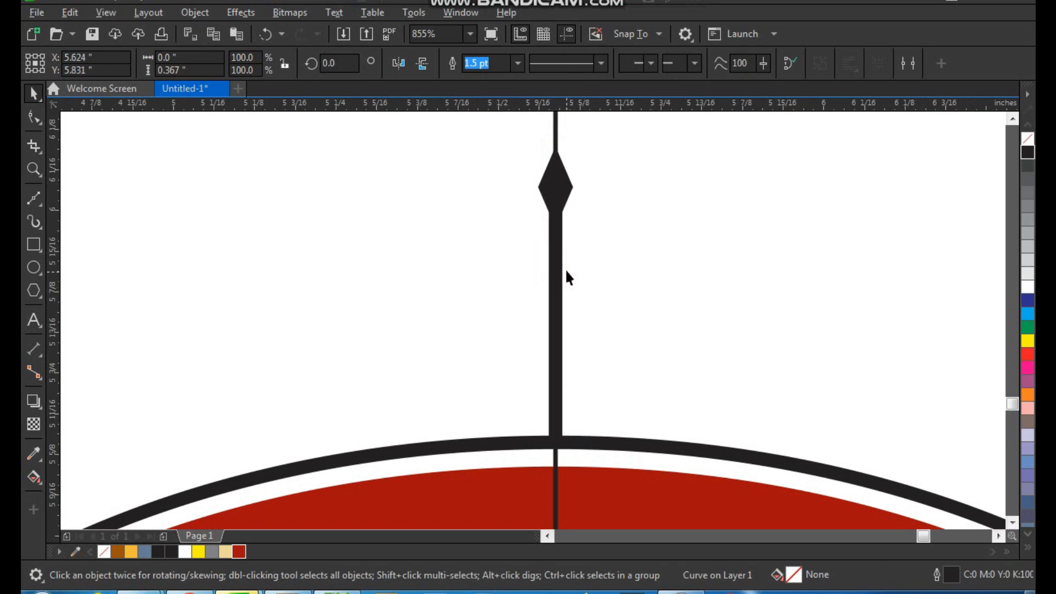
click(511, 64)
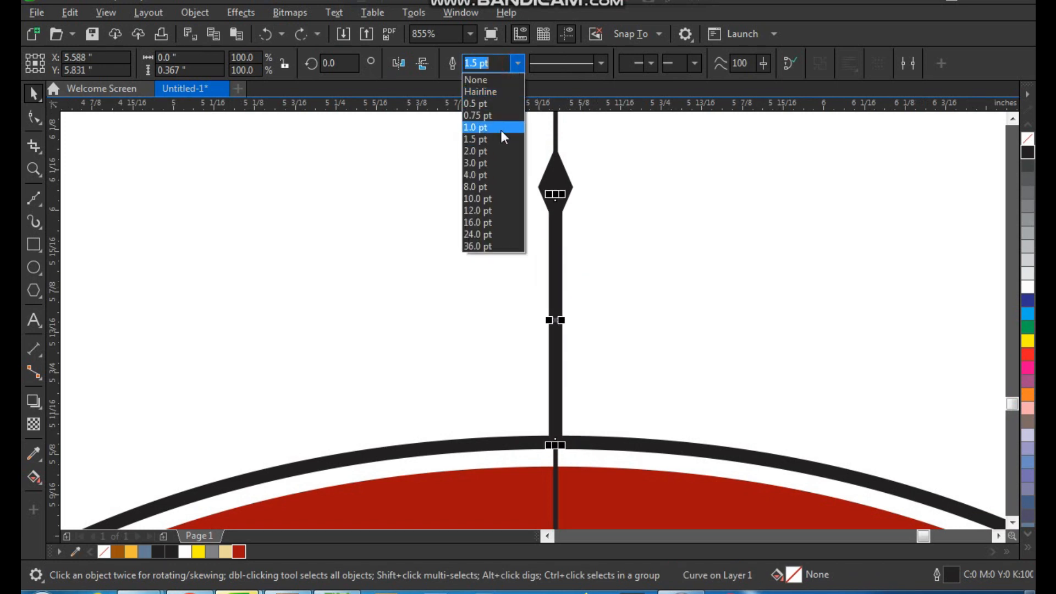
click(501, 131)
click(476, 236)
- Draw an open two-segment Bézier line from the diamond's lower tip down to the left and back up
key(F3)
key(F2)
drag(379, 188, 569, 397)
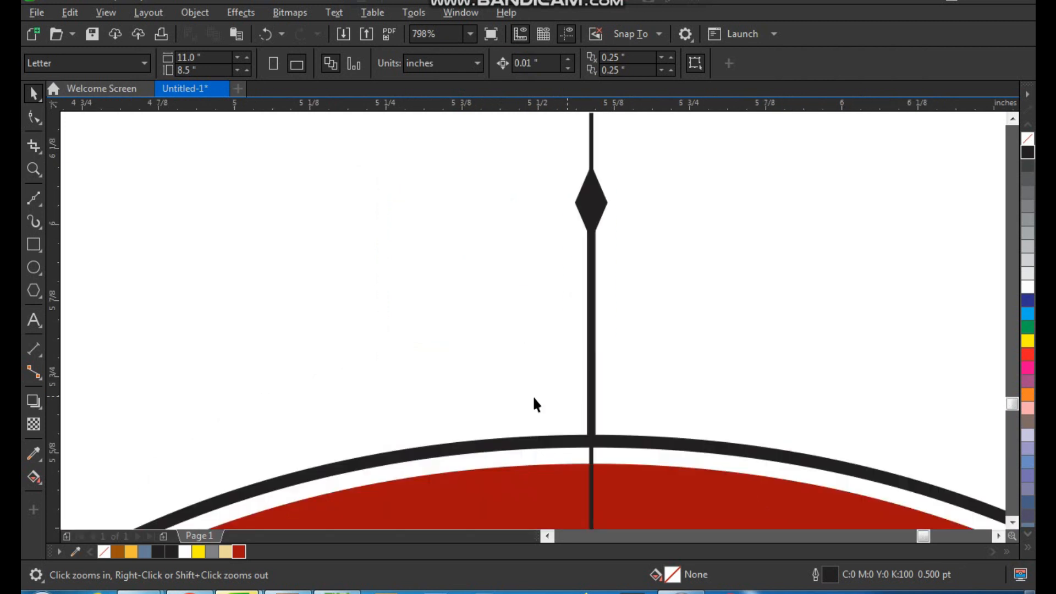
click(467, 335)
click(35, 201)
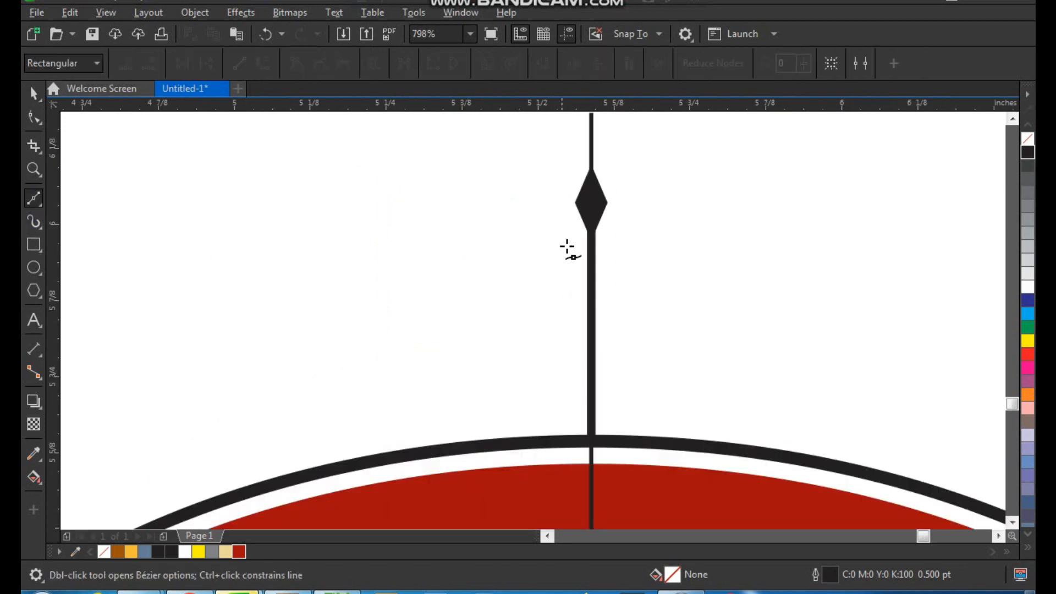
click(588, 235)
click(300, 354)
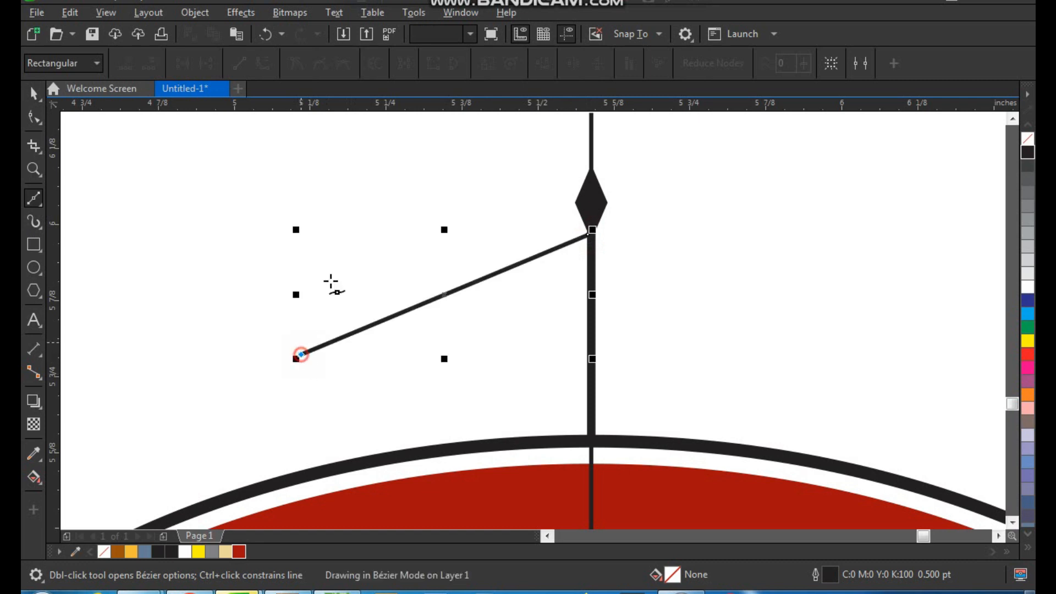
click(393, 212)
key(space)
- Reshape the two straight segments into a smooth hook-shaped curve about 0.48 by 0.36 in
key(F10)
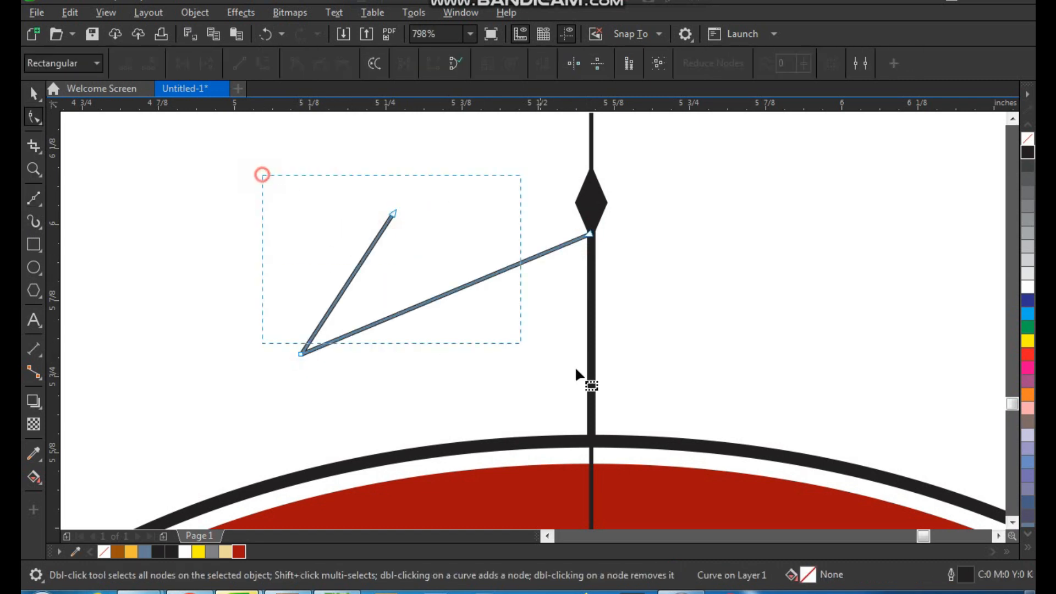
drag(491, 285, 528, 354)
click(588, 236)
drag(426, 382, 349, 491)
drag(553, 420, 557, 445)
drag(358, 273, 319, 258)
click(300, 354)
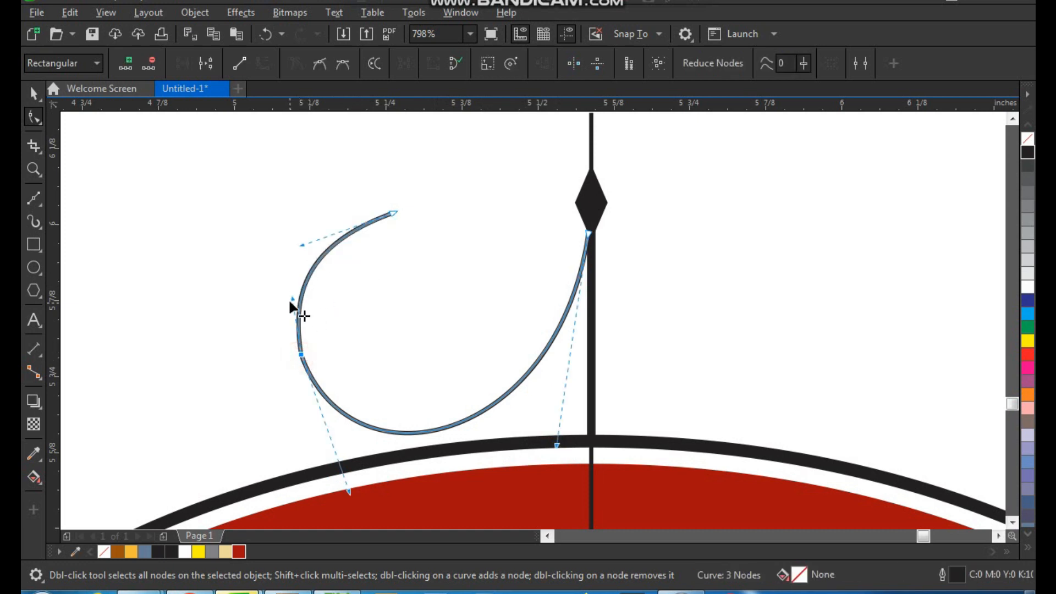
drag(302, 245, 302, 235)
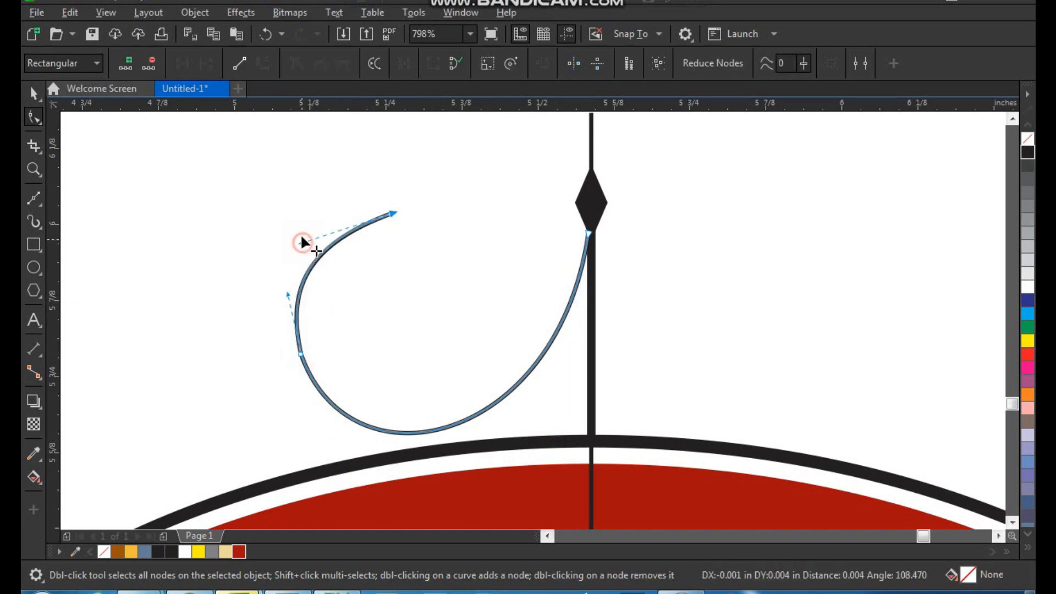
click(389, 214)
key(space)
- Set the outline width of the hook-shaped curve to 1.0 pt
click(469, 237)
key(F2)
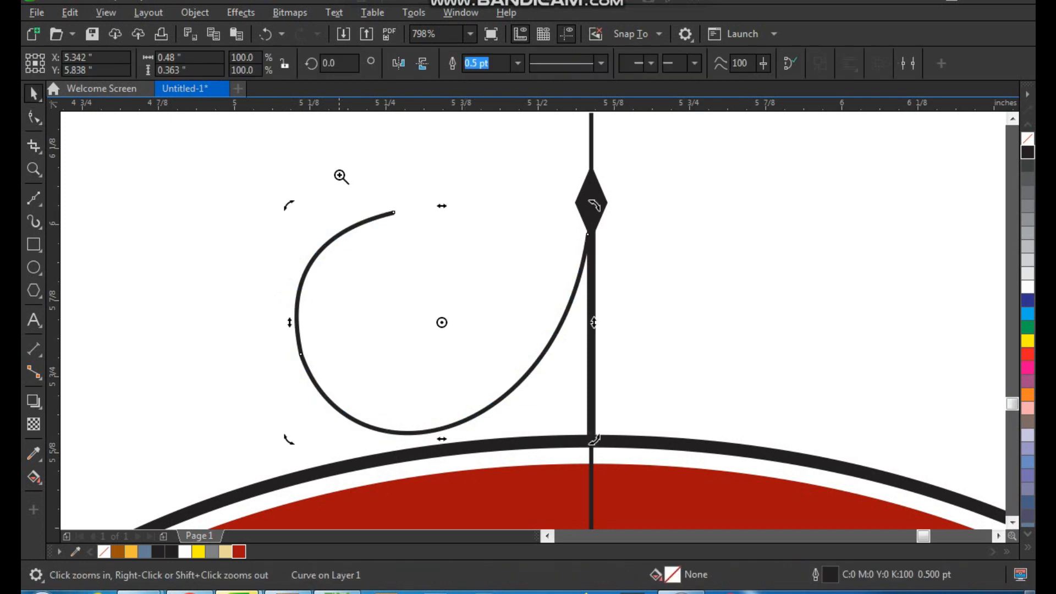
drag(339, 174, 672, 425)
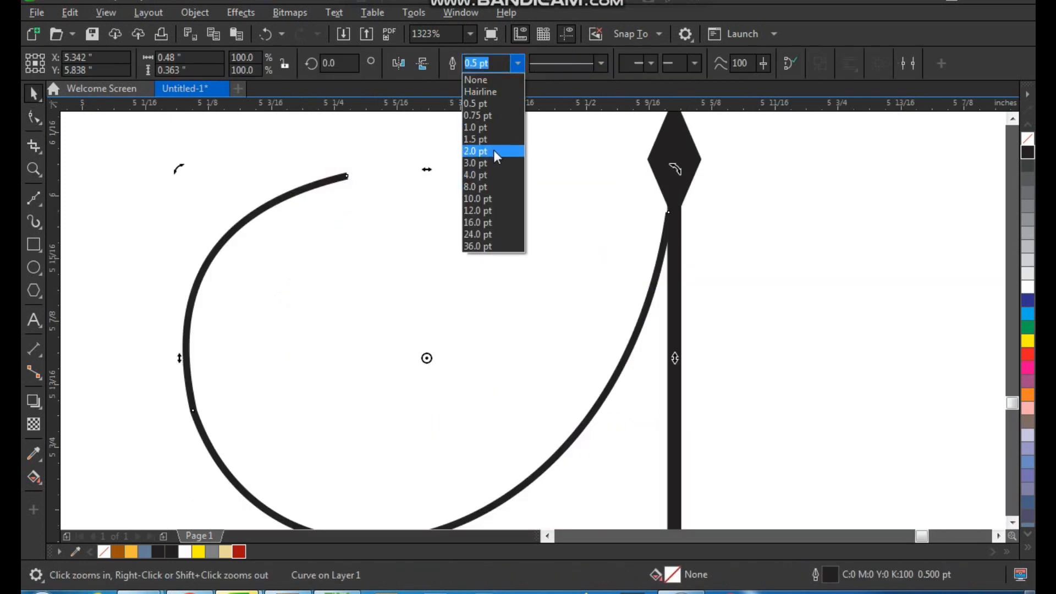
click(495, 127)
click(444, 255)
- Draw a small circle on the free end of the hook-shaped curve and scale it to about 0.026 in
key(F2)
drag(330, 154, 419, 248)
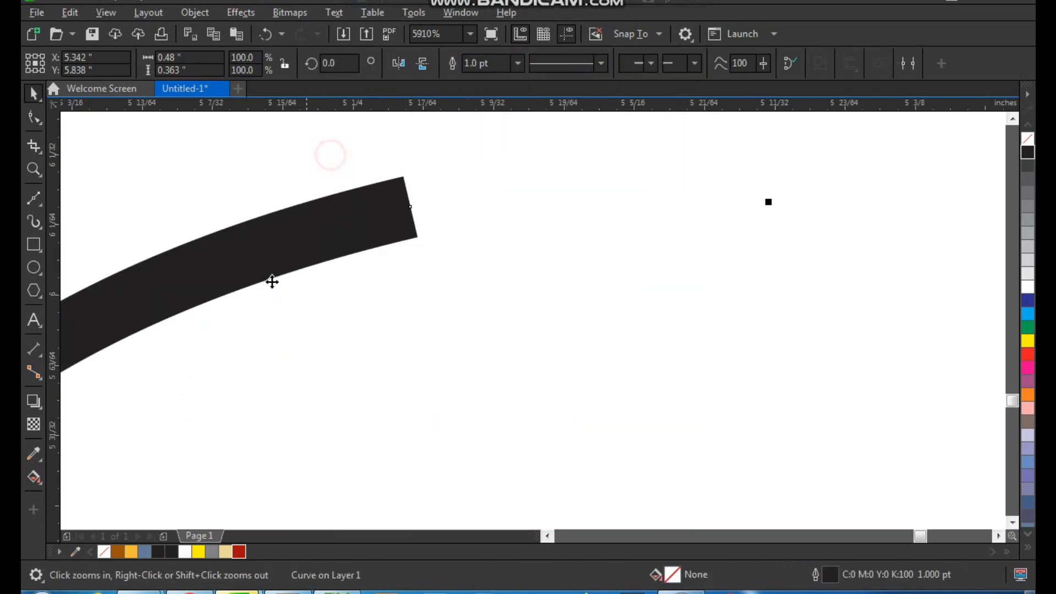
click(38, 270)
drag(388, 205, 540, 354)
key(space)
drag(505, 290, 474, 251)
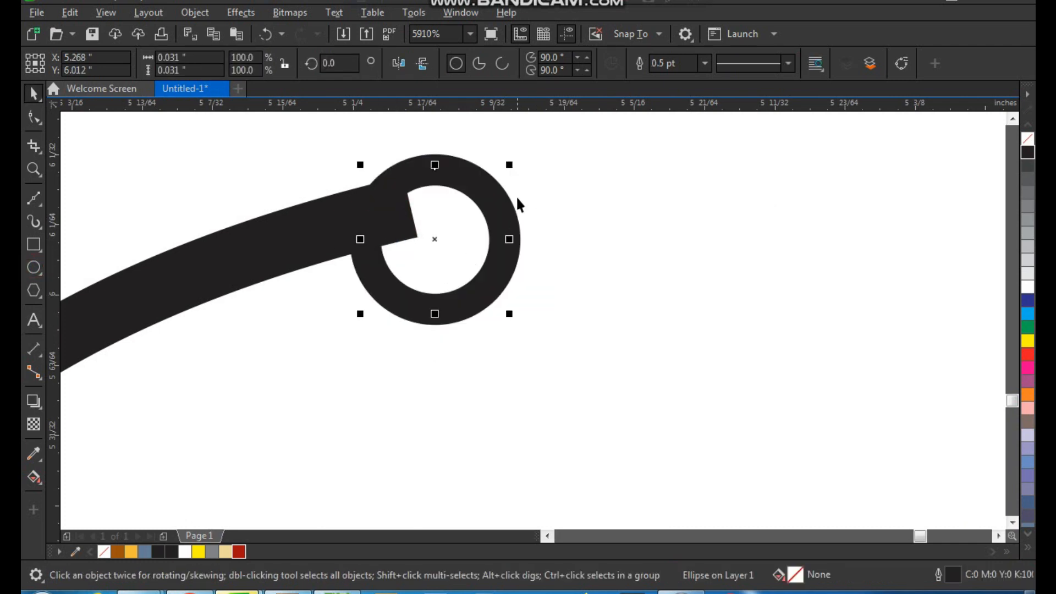
drag(512, 161, 483, 176)
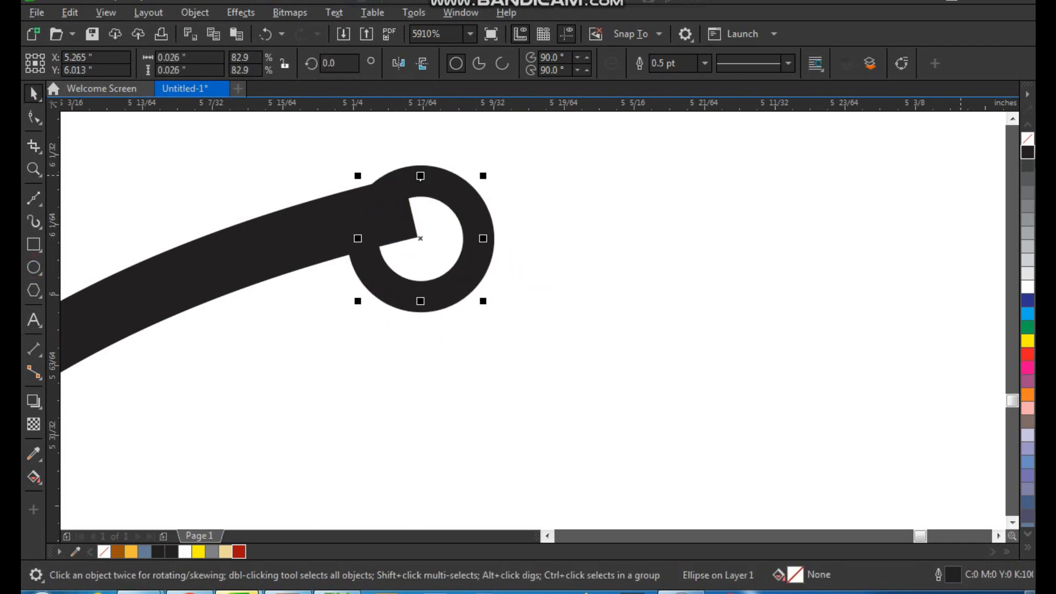
- Fill the small circle at the hook curve's free end with black and remove its outline
click(1024, 152)
right_click(1026, 140)
click(720, 268)
drag(416, 215, 638, 398)
click(504, 267)
scroll(458, 238, down, 4)
- Shift the hook-shaped curve and its end circle slightly right so the curve meets the vertical line below the diamond
key(F2)
click(705, 272)
drag(680, 154, 460, 425)
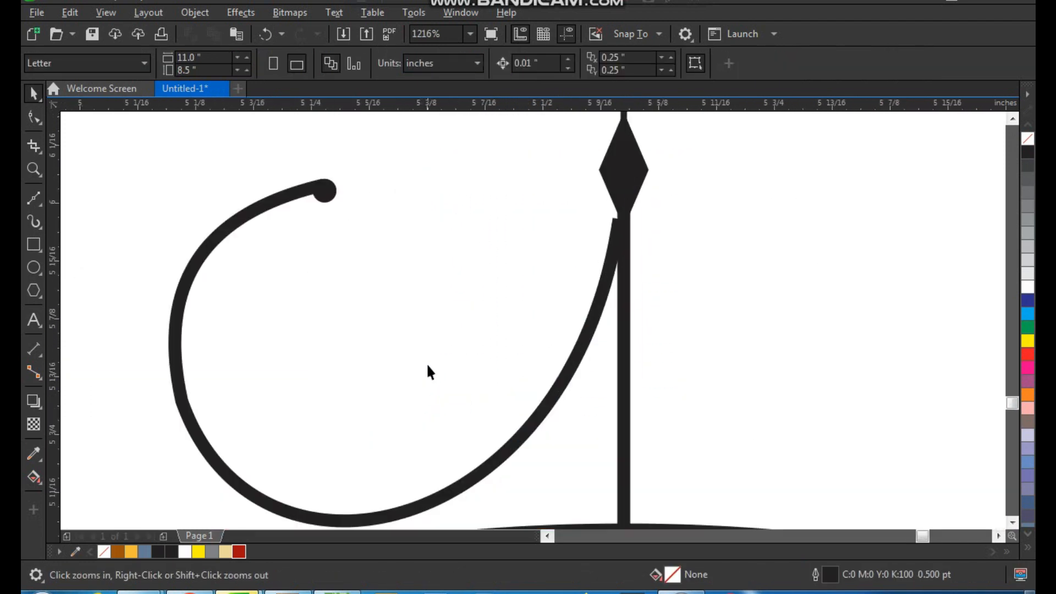
click(565, 361)
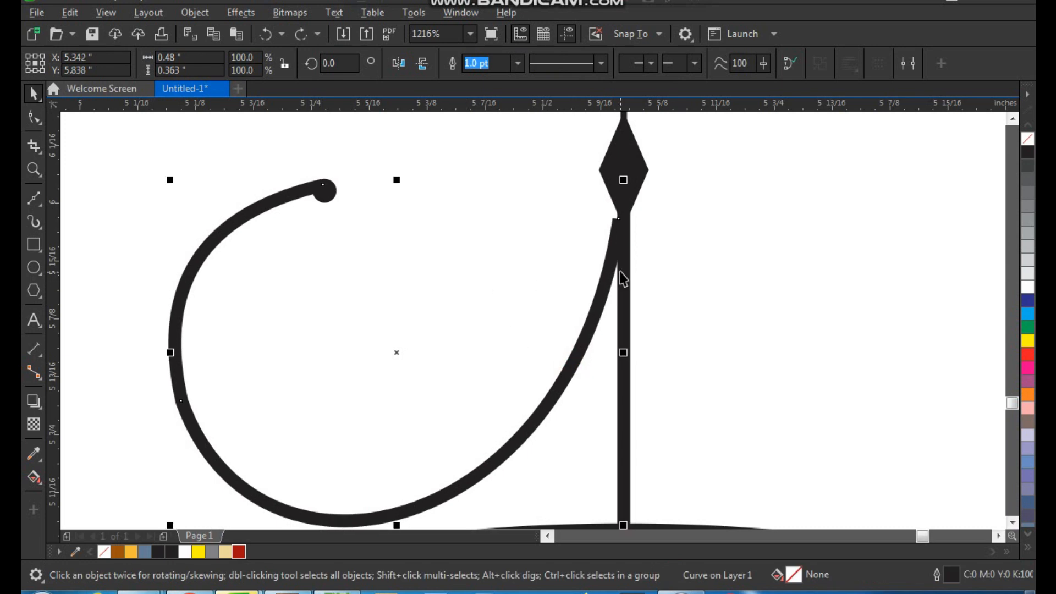
drag(612, 266, 620, 267)
drag(320, 194, 326, 193)
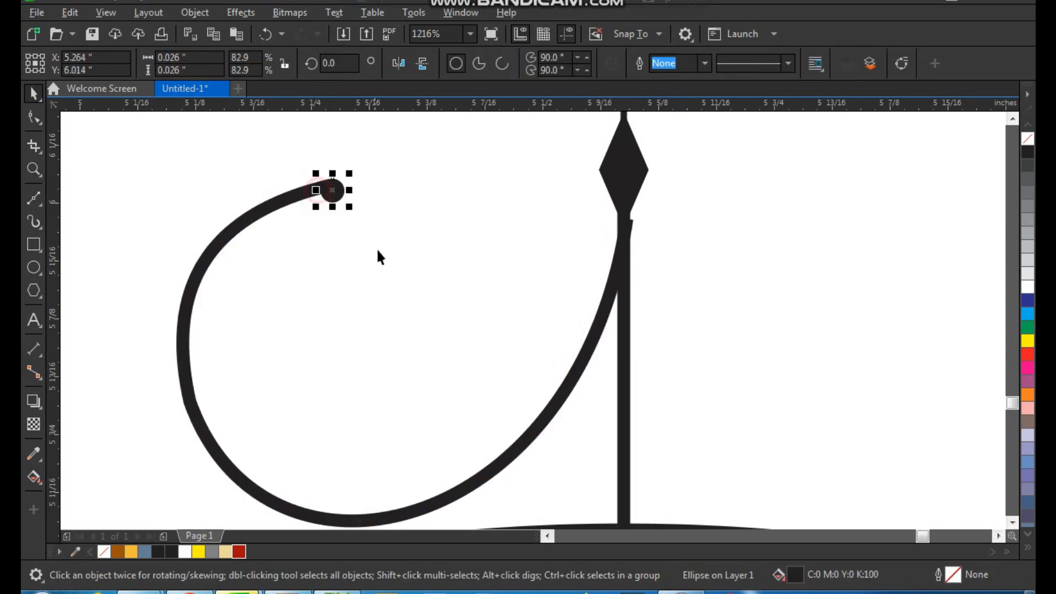
click(379, 250)
- Group the hook curve with its end circle and make a copy scaled to 48.5%, mirrored vertically
scroll(365, 250, down, 2)
click(259, 178)
drag(276, 170, 371, 286)
key(ctrl+g)
drag(275, 386, 383, 301)
click(423, 64)
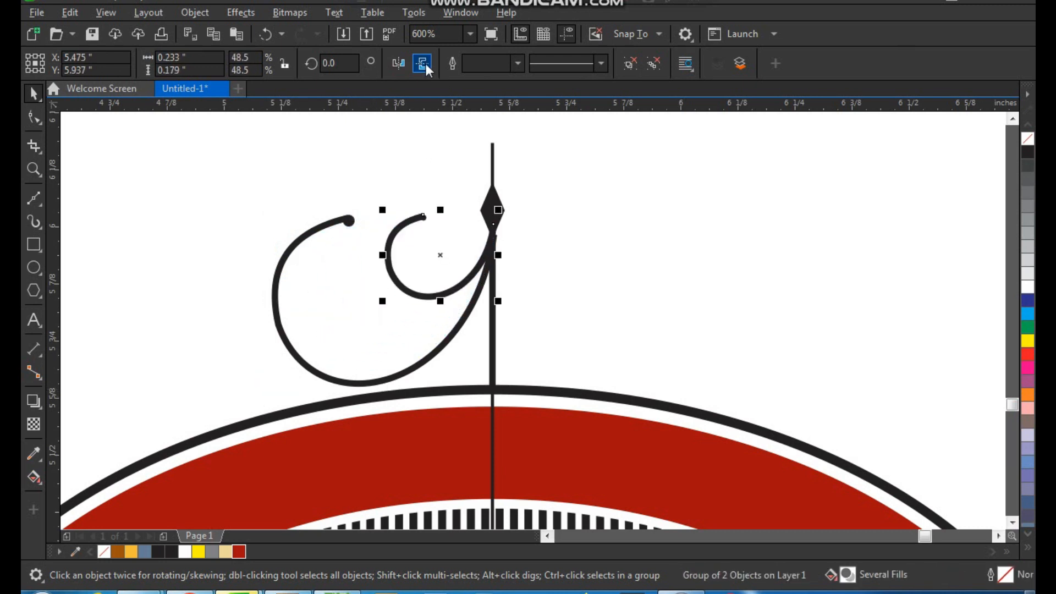
- Rotate the small copy to about 51.9°, scale it to 34.6%, attach it at the diamond's lower tip and ungroup it
click(450, 227)
drag(498, 300, 475, 368)
click(398, 169)
key(F2)
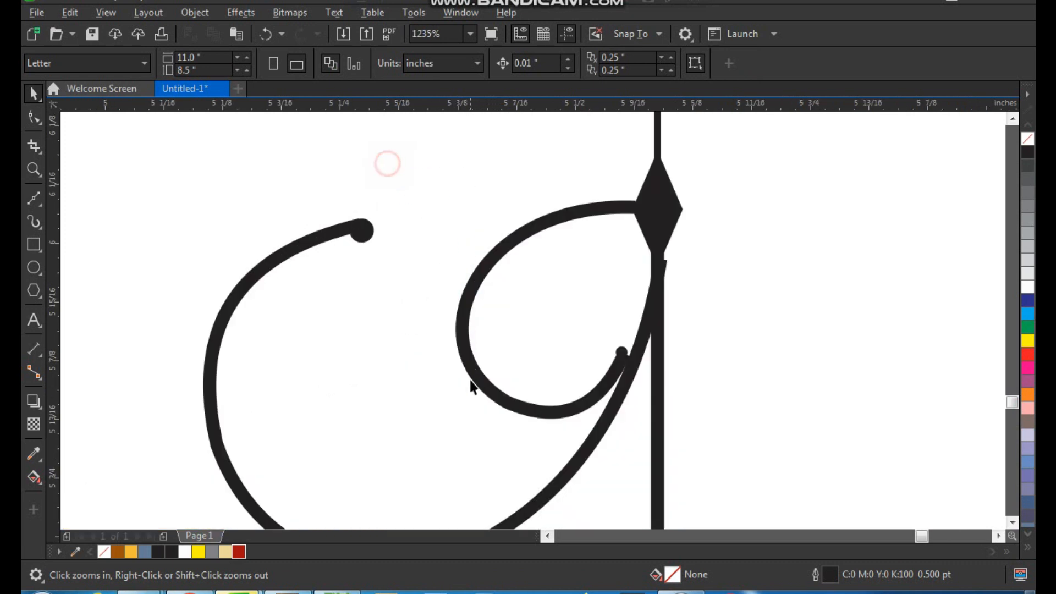
click(539, 406)
drag(641, 418, 616, 389)
drag(583, 237, 632, 251)
click(586, 211)
key(ctrl+u)
click(518, 183)
drag(604, 308, 565, 377)
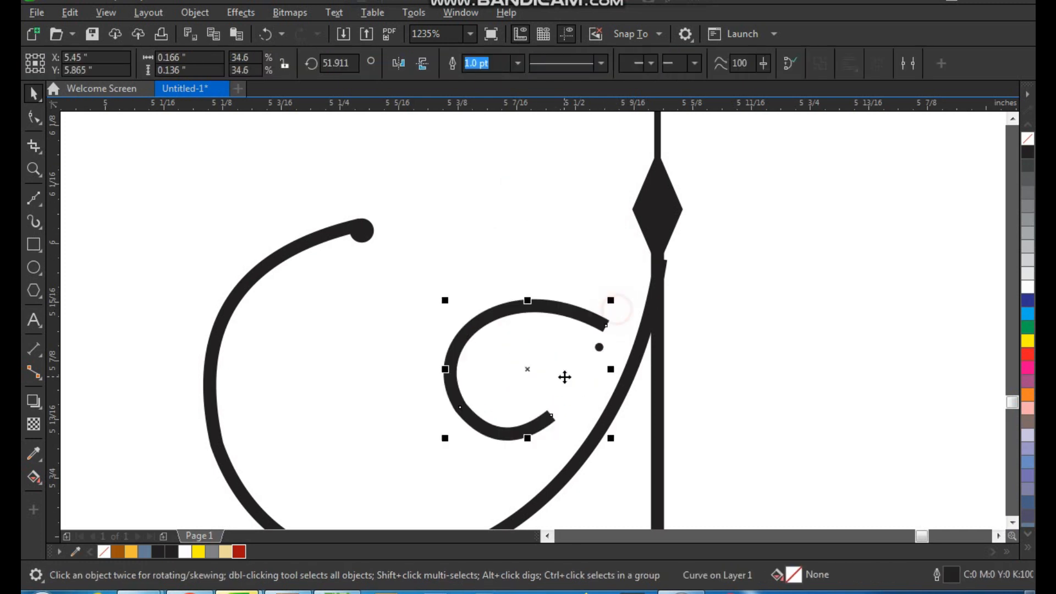
key(ctrl+z)
key(Escape)
- Replace the small curl's tiny end dot with a copy of the larger hook curve's end circle, ungrouping that curve first
click(599, 350)
key(Delete)
click(359, 242)
key(ctrl+u)
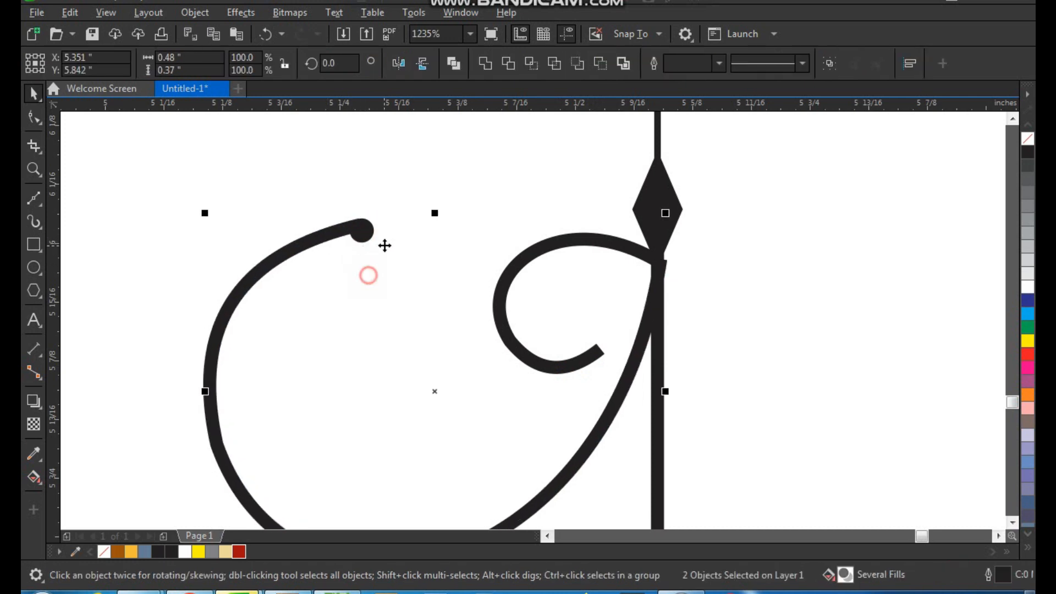
click(361, 231)
drag(599, 336, 600, 346)
right_click(601, 346)
click(721, 320)
scroll(675, 302, down, 3)
click(739, 275)
key(F2)
drag(756, 233, 309, 532)
drag(480, 131, 824, 440)
click(563, 277)
mouse_move(566, 280)
mouse_down()
mouse_move(551, 273)
mouse_move(552, 286)
mouse_up()
key(ctrl+z)
- Draw an open two-segment Bézier line of about 0.38 by 0.31 in from the large hook's left side down and back up
click(679, 189)
key(F2)
drag(692, 126, 197, 502)
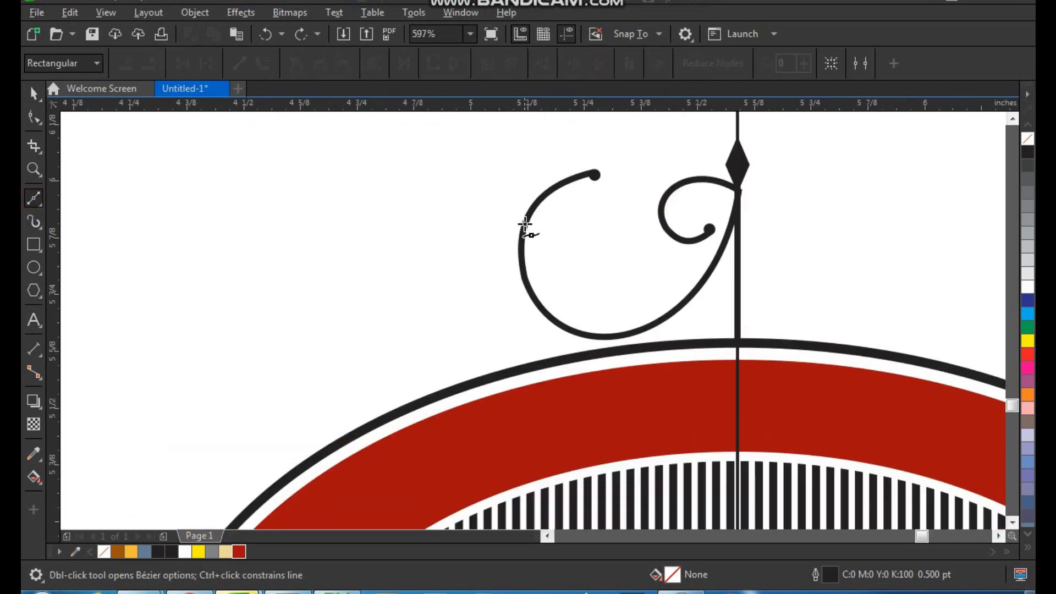
click(353, 361)
click(471, 302)
key(space)
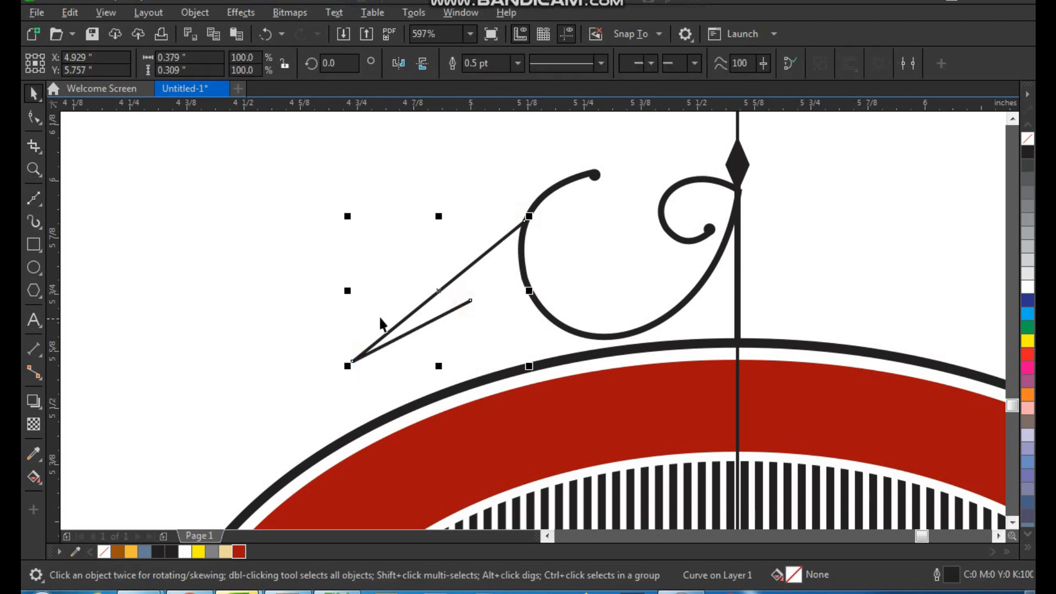
- Convert the new line's segments to curves and shape them into a rounded swirl about 0.41 by 0.38 in
key(F10)
click(260, 64)
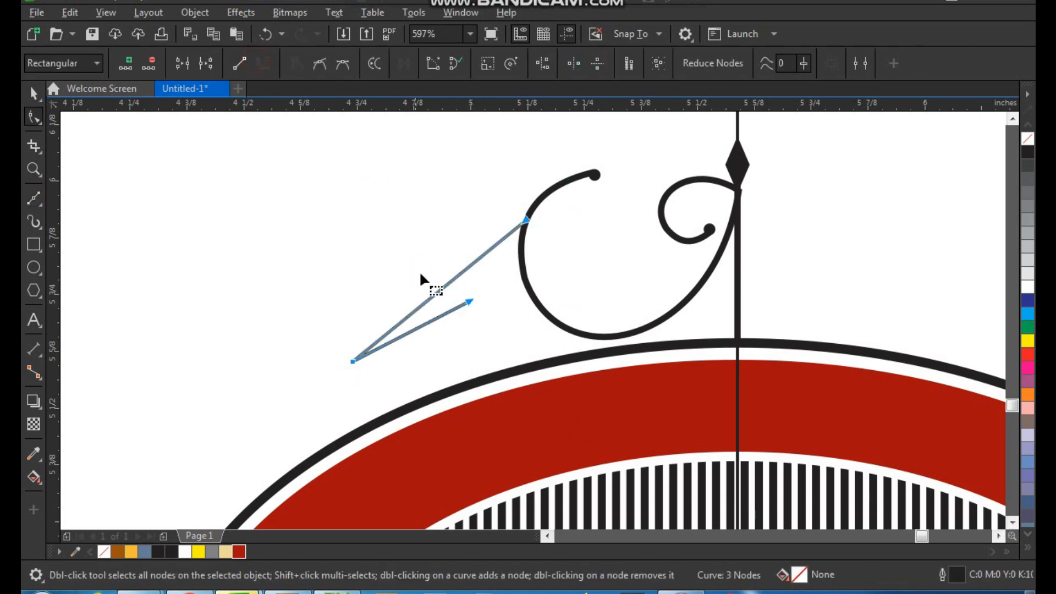
drag(450, 282, 400, 231)
click(527, 222)
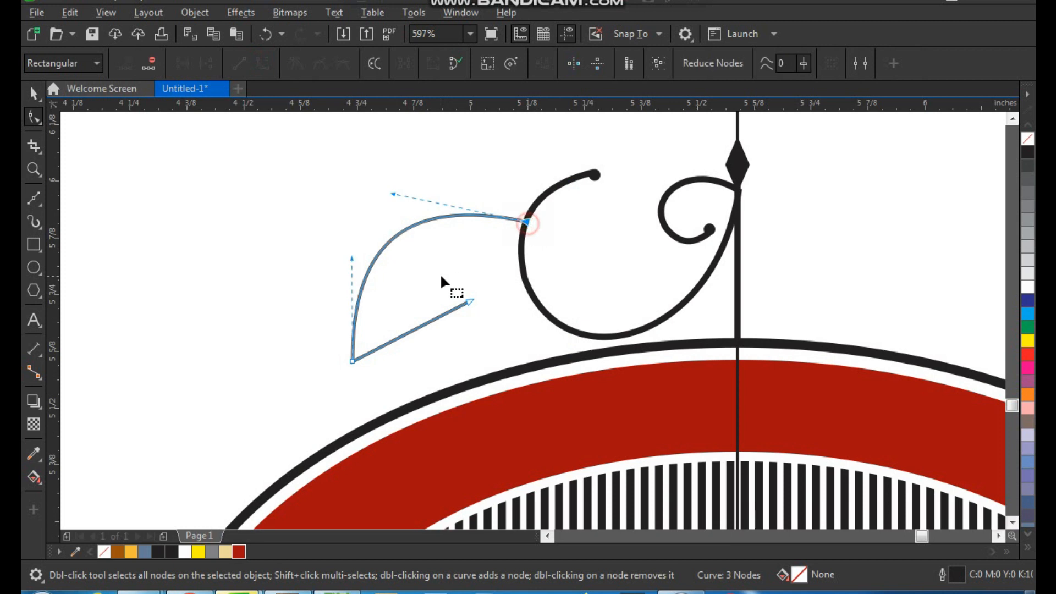
drag(352, 259, 306, 288)
drag(392, 194, 383, 183)
drag(415, 336, 469, 395)
click(353, 363)
drag(389, 388, 385, 404)
key(space)
- Set the outline width of the new left swirl to 1.0 pt
click(518, 63)
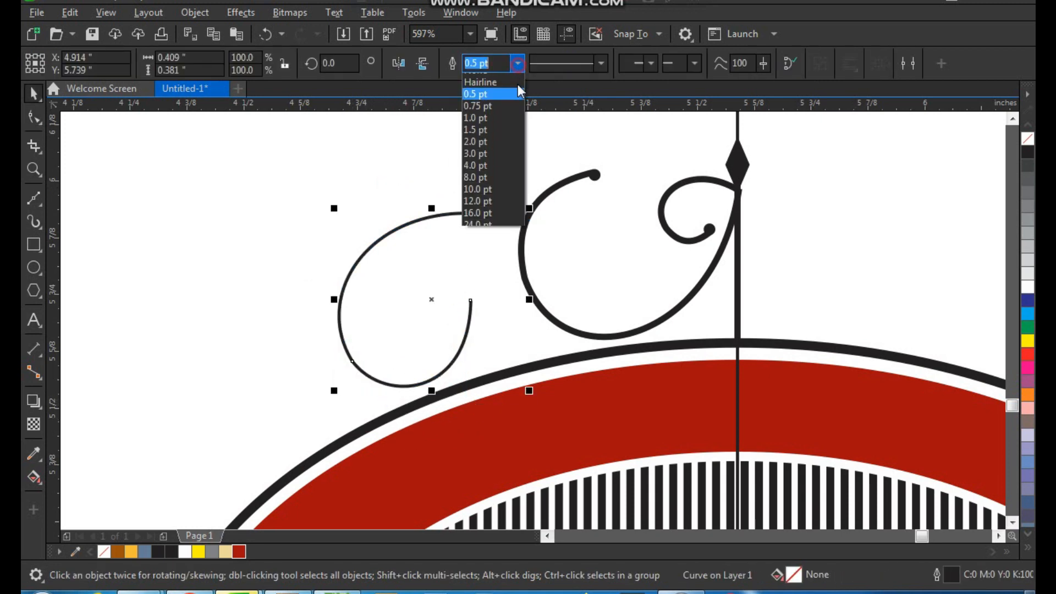
click(502, 146)
click(463, 264)
- Place a copy of the large hook's end circle on the free end of the left swirl
key(F2)
drag(315, 149, 646, 405)
click(711, 180)
click(719, 162)
drag(723, 160, 603, 313)
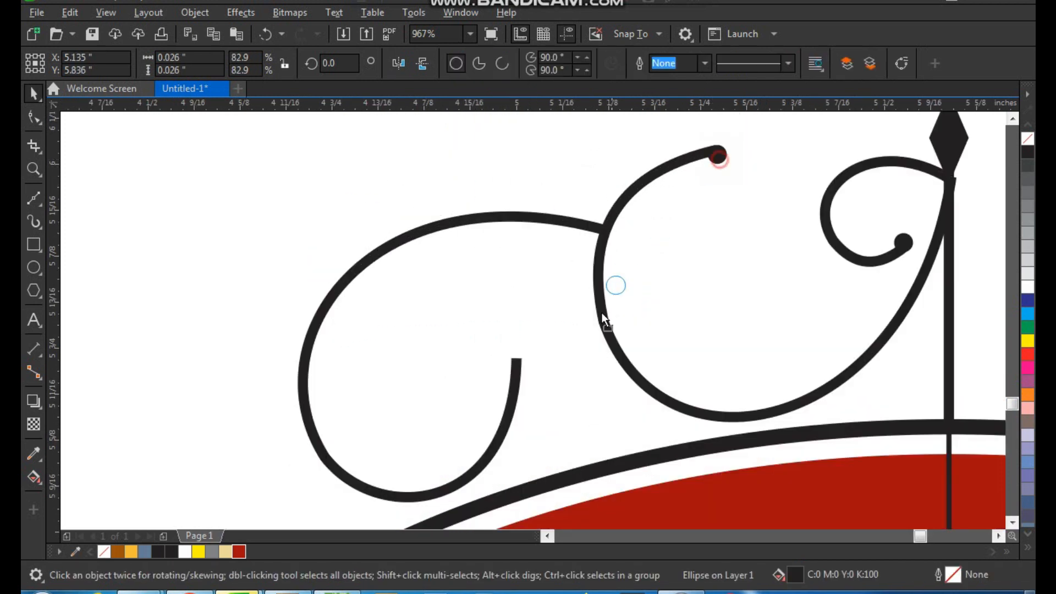
drag(516, 364, 516, 358)
right_click(516, 359)
click(559, 396)
- Make two progressively larger concentric copies of the badge's outer black ellipse, the largest about 3.05 by 1.99 in
key(F3)
key(F3)
key(F2)
drag(696, 226, 347, 481)
click(284, 293)
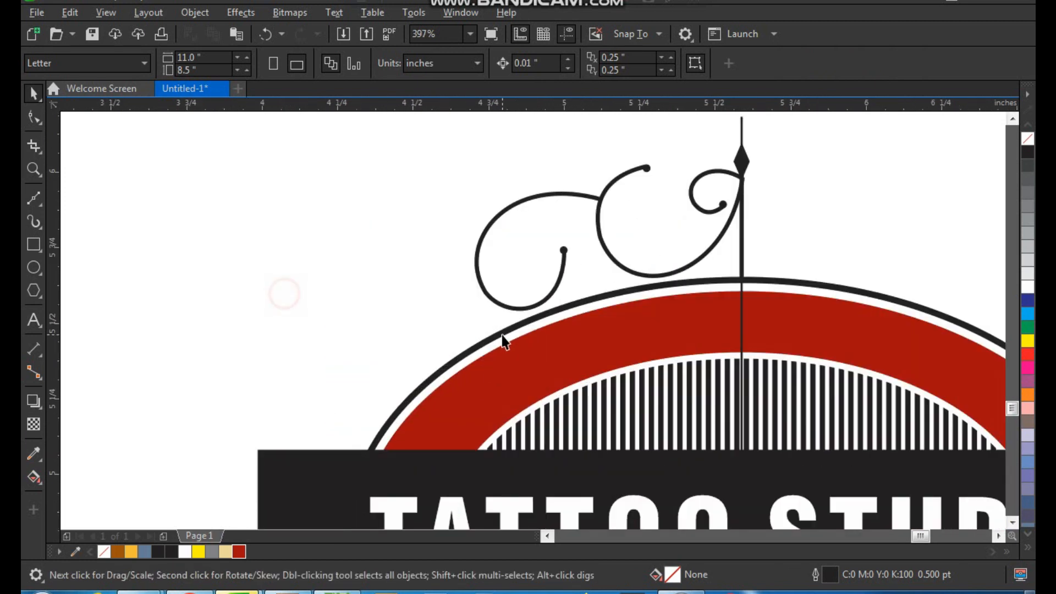
click(516, 326)
key(F3)
key(F3)
key(F2)
drag(321, 273, 669, 497)
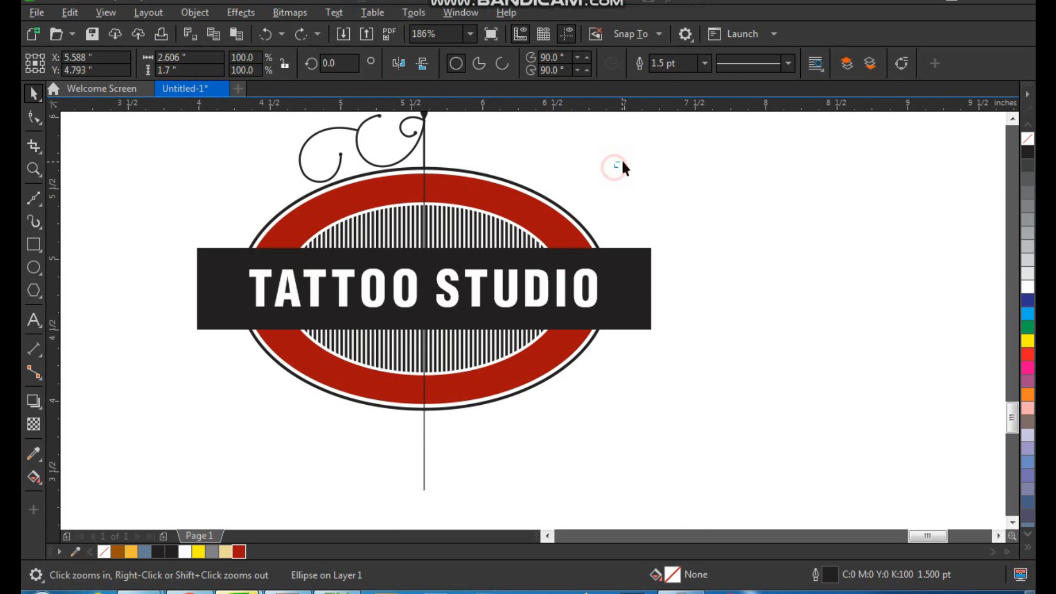
key(space)
drag(618, 166, 648, 145)
right_click(649, 145)
click(682, 167)
- Set the outline width of both enlarged ellipse copies to 1.0 pt
key(F2)
drag(243, 164, 359, 274)
click(491, 216)
shift+click(475, 178)
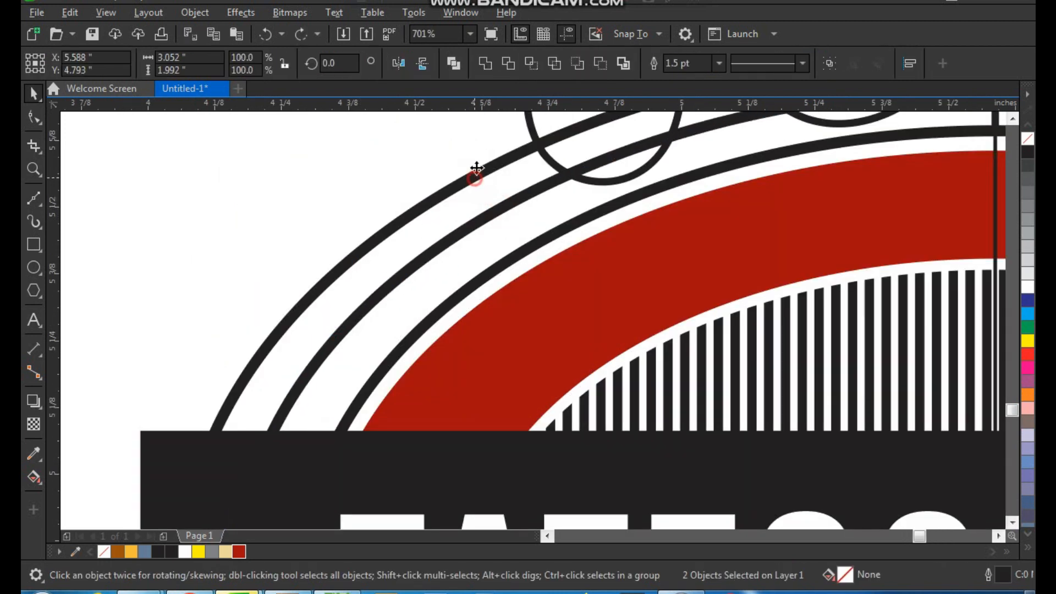
click(719, 64)
click(691, 130)
scroll(489, 238, down, 2)
- Convert the largest ellipse to curves and add nodes where it crosses the left swirl and farther down its upper-left side
key(F2)
drag(322, 130, 624, 358)
key(space)
click(602, 196)
key(ctrl+q)
key(F10)
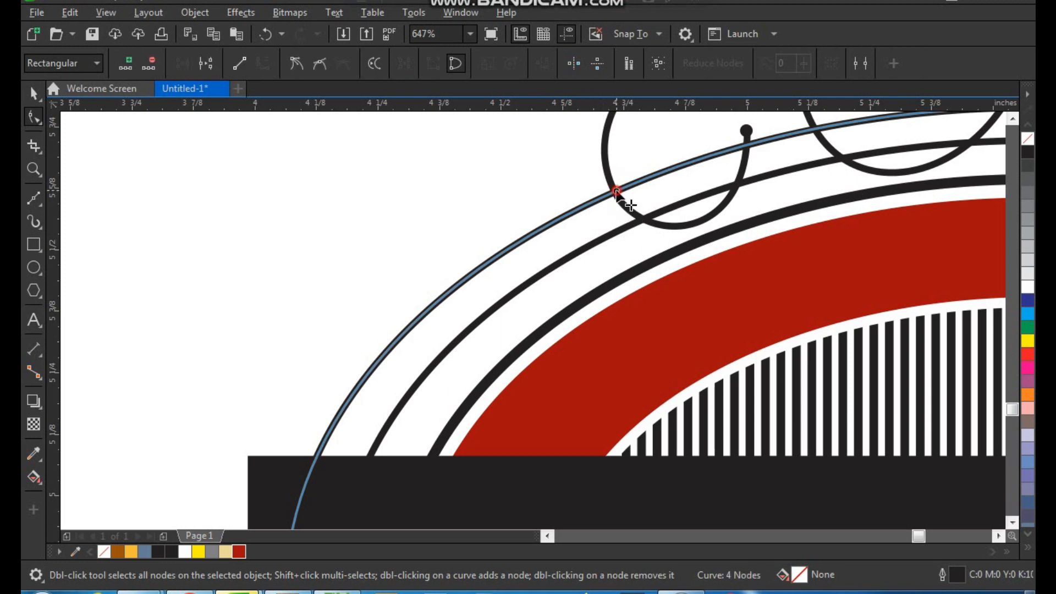
double_click(616, 191)
double_click(430, 308)
- Convert the inner enlarged ellipse to curves and add nodes at its swirl crossing and farther down its upper-left side
click(474, 320)
key(ctrl+q)
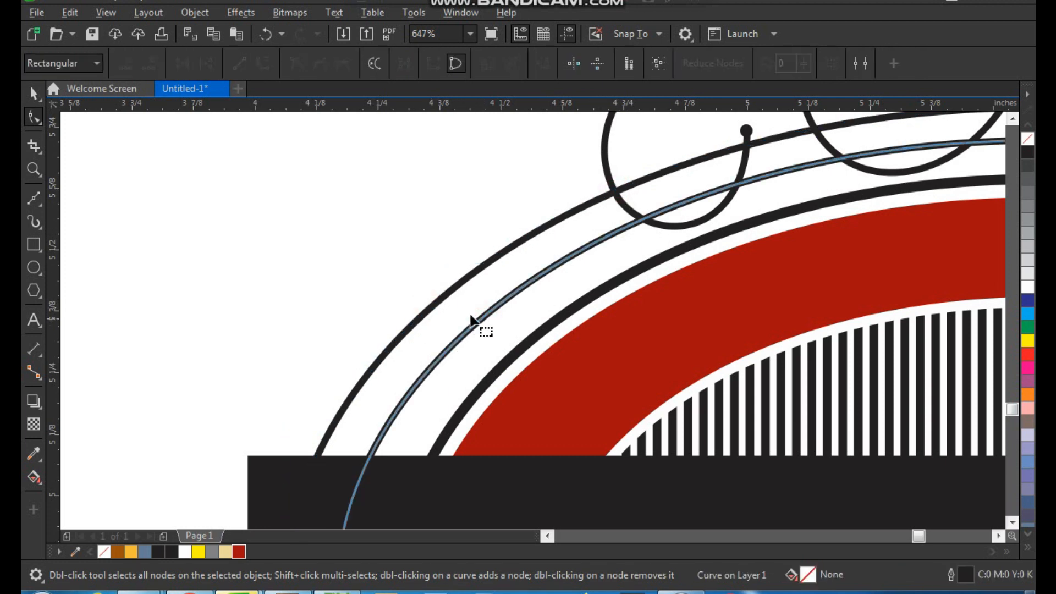
click(644, 219)
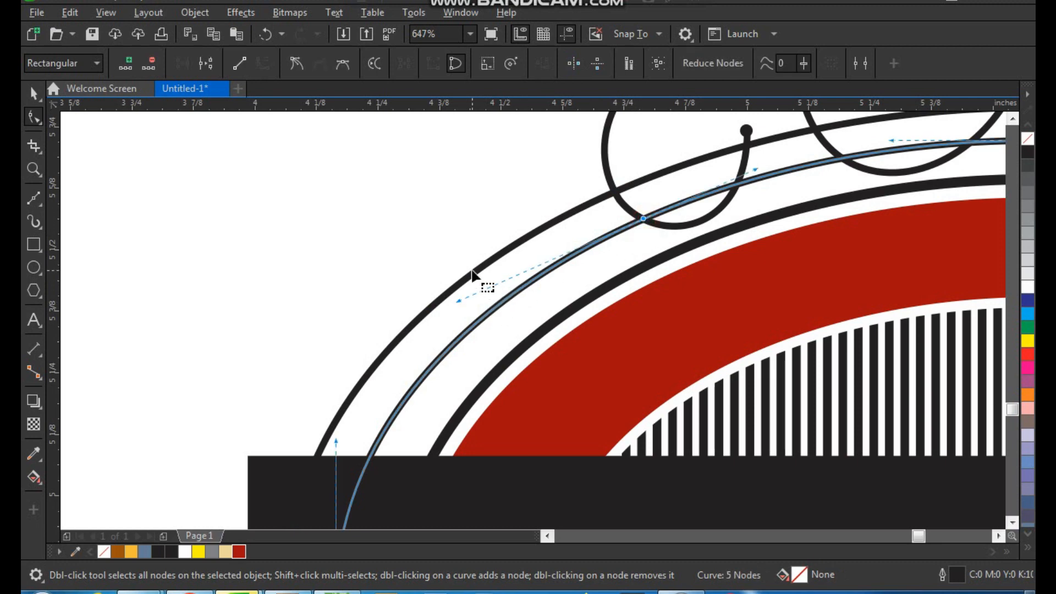
click(471, 272)
double_click(484, 318)
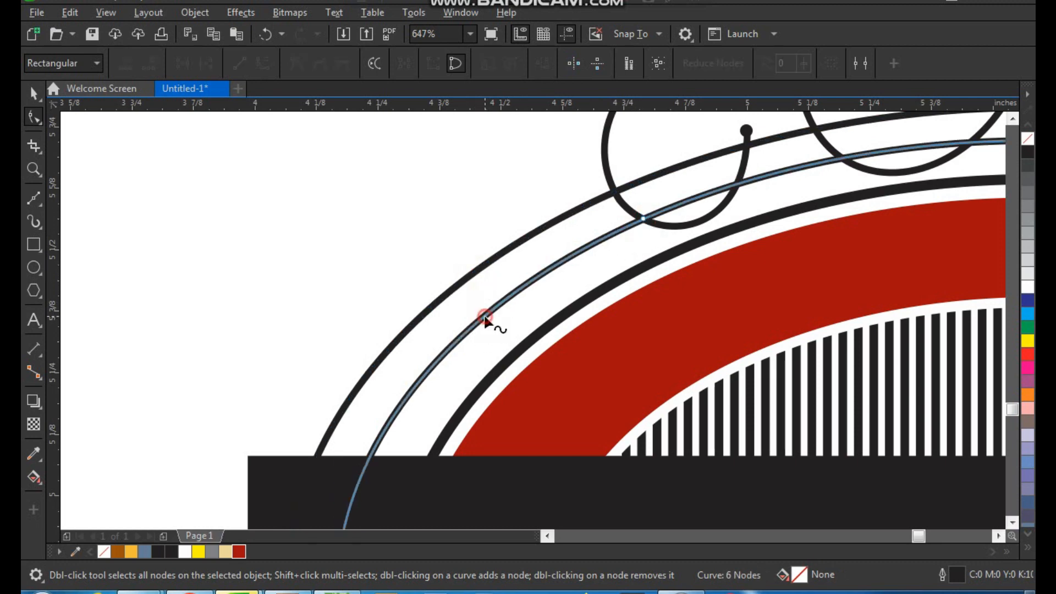
- Break the inner enlarged ellipse at its nodes and delete everything except the upper-left arc
scroll(441, 301, down, 2)
key(F2)
drag(352, 223, 541, 372)
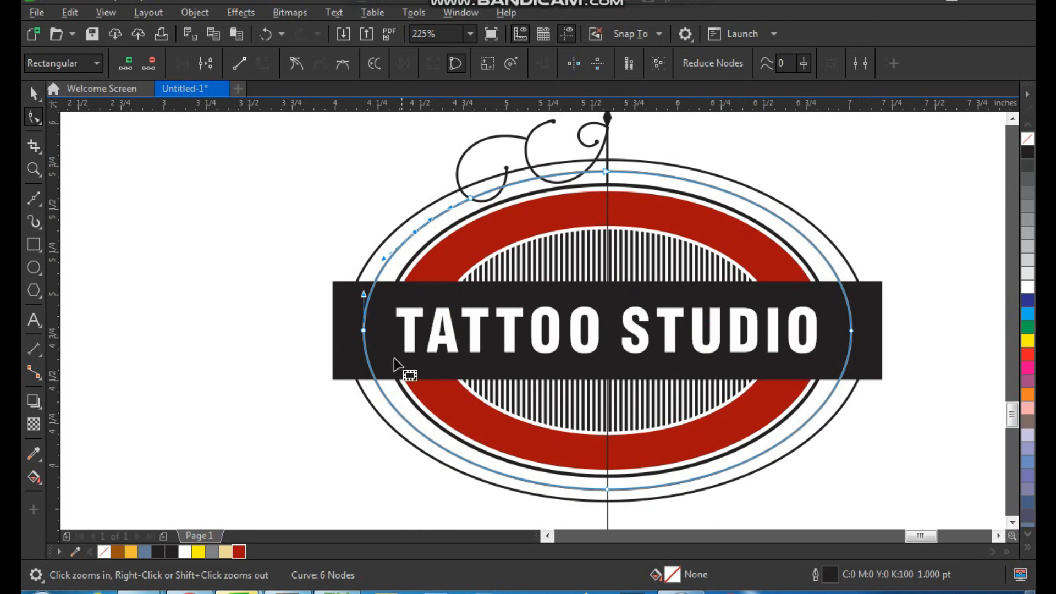
click(207, 63)
key(Delete)
drag(584, 422, 641, 502)
key(Delete)
- Break the largest ellipse and delete its excess, trimming the inner arc too, so two short arcs extend from the left swirl
click(799, 219)
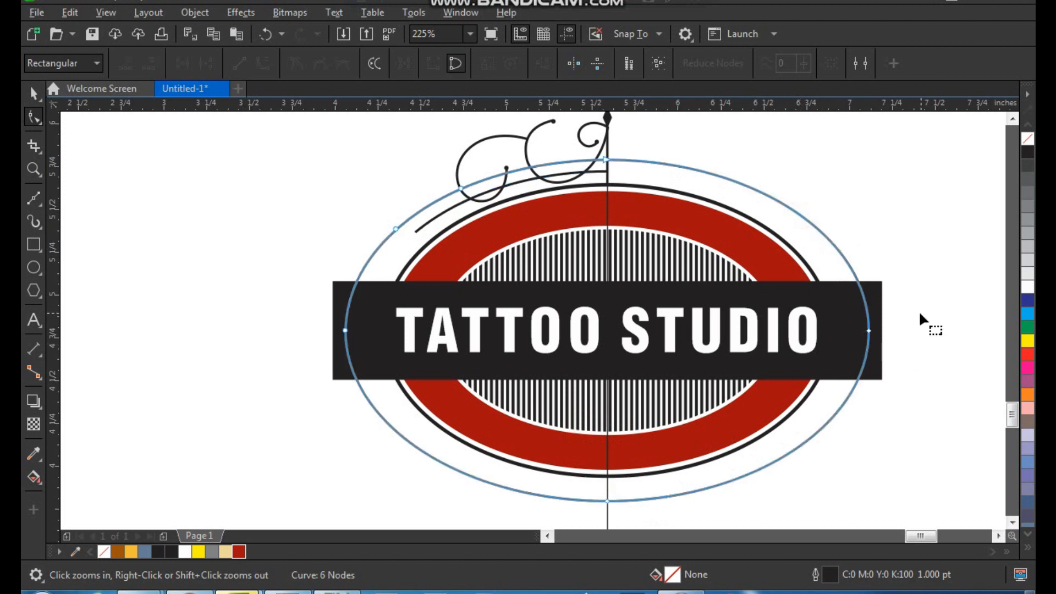
click(207, 64)
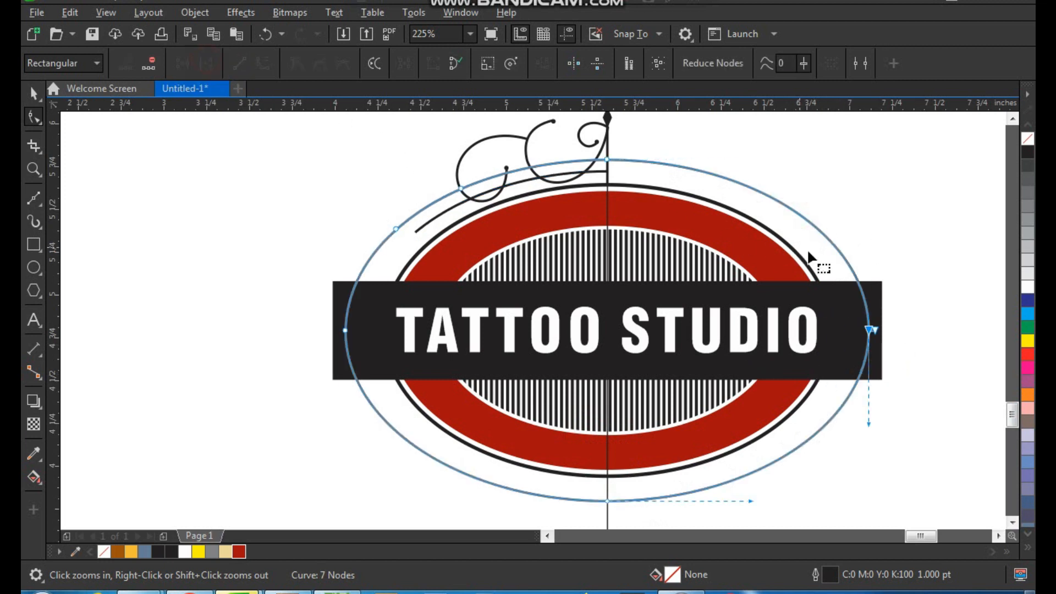
key(Delete)
drag(672, 126, 593, 171)
key(Delete)
click(603, 172)
key(Delete)
click(587, 501)
drag(649, 491, 571, 507)
key(Delete)
drag(319, 289, 363, 360)
key(Delete)
key(space)
click(259, 240)
- Draw a horizontal Bézier line about 0.43 in long from the lower arc's end out to the left
key(F2)
drag(360, 137, 751, 413)
scroll(449, 326, down, 2)
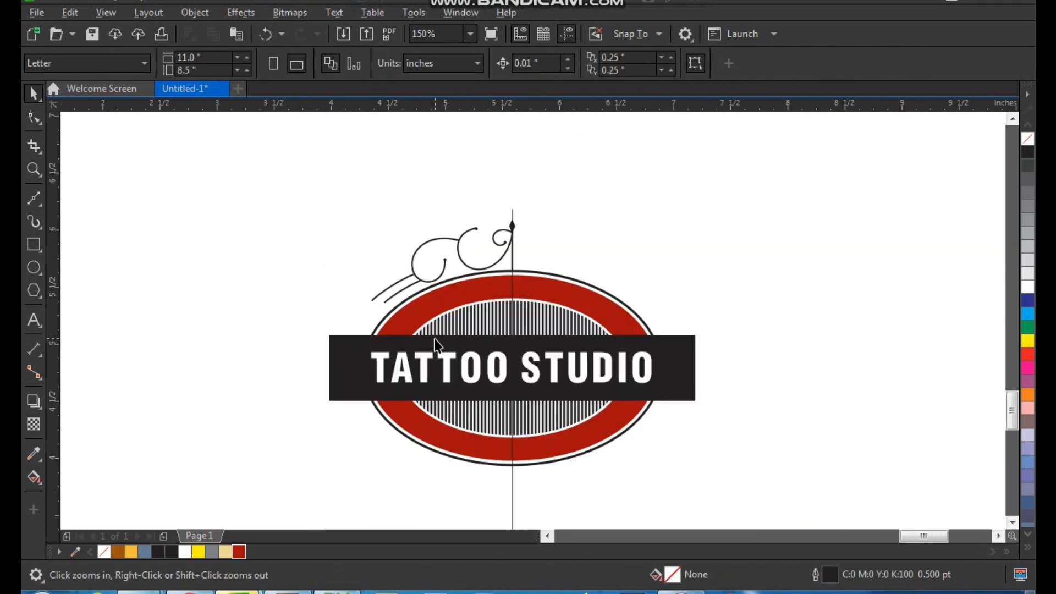
drag(348, 270, 415, 356)
click(32, 201)
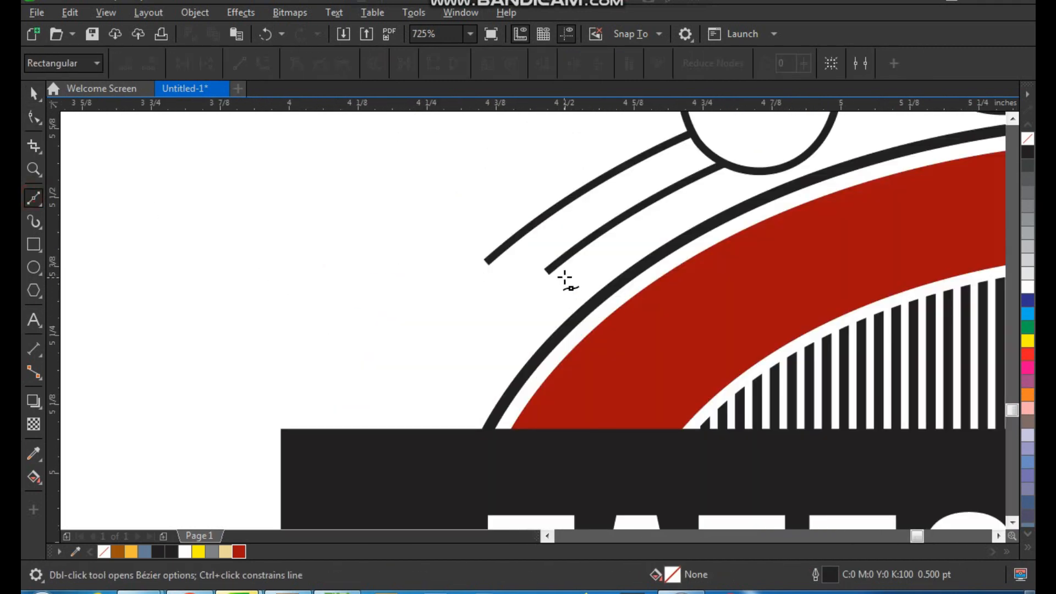
ctrl+click(311, 270)
key(space)
- Set the outline width of the horizontal line to 1.0 pt
key(F2)
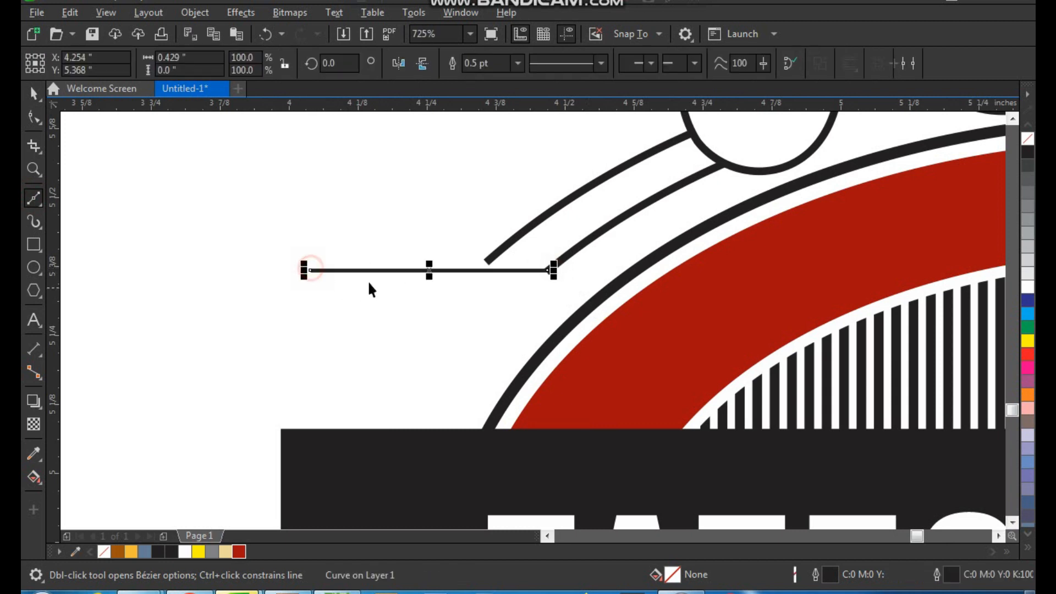
drag(235, 195, 687, 383)
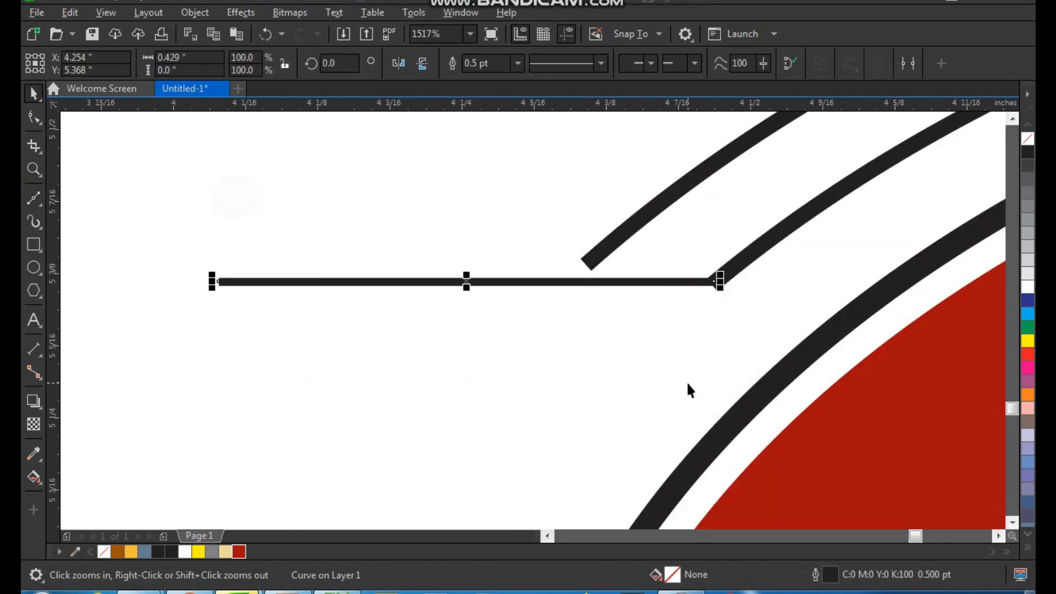
click(517, 64)
click(499, 128)
- Extend the upper arc's lower end node until it touches the horizontal line
scroll(538, 242, down, 1)
key(F2)
drag(438, 184, 737, 369)
key(space)
click(509, 269)
key(F10)
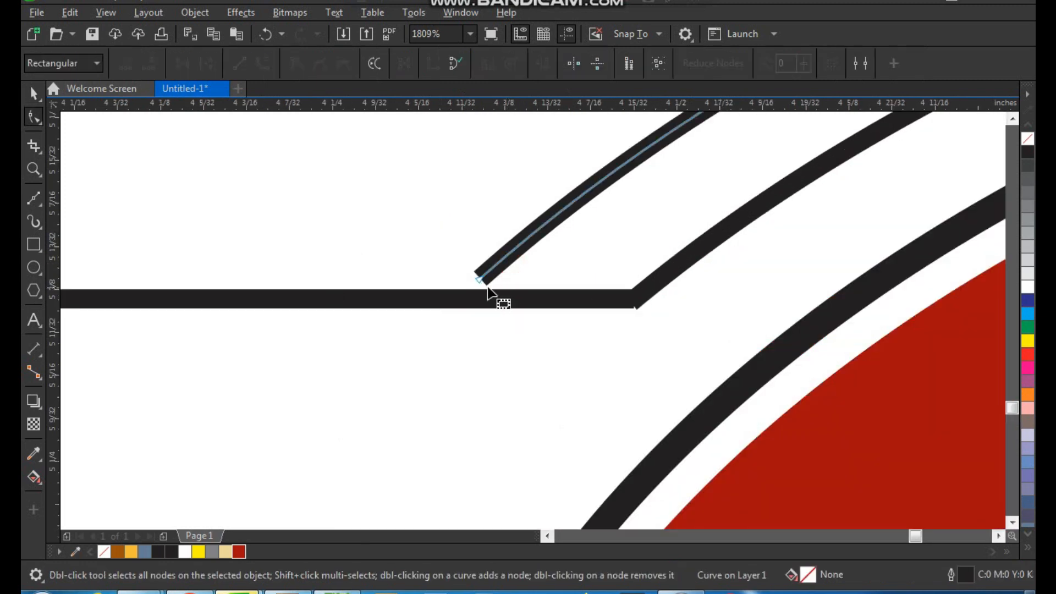
drag(477, 280, 455, 290)
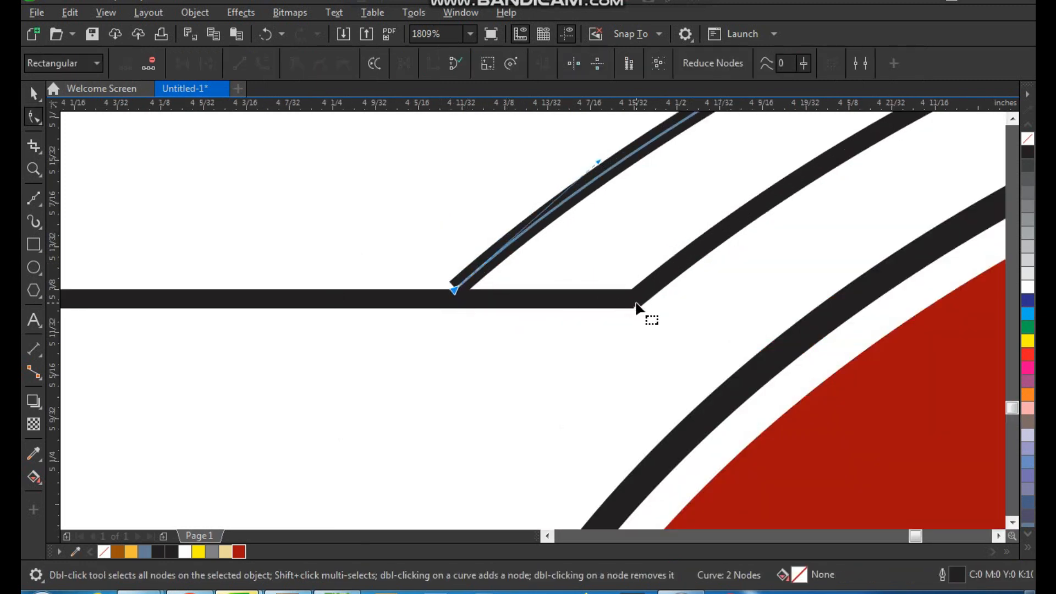
key(space)
- Copy the small dot from the left swirl's end and place the copy on the horizontal line's outer end
click(552, 360)
scroll(447, 286, down, 3)
key(F2)
drag(328, 156, 850, 489)
right_click(405, 283)
drag(326, 222, 570, 330)
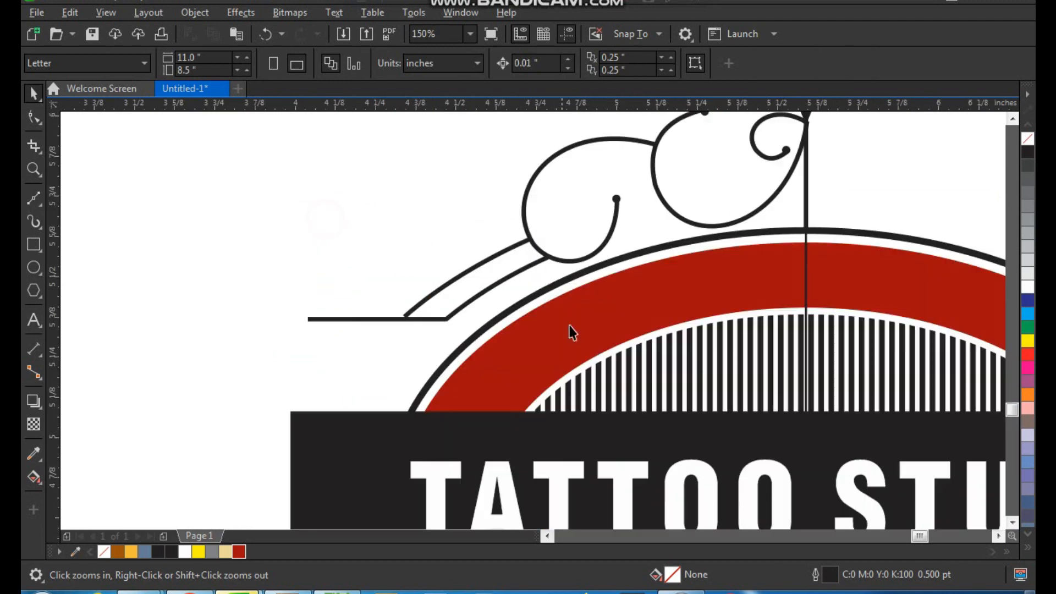
drag(617, 199, 358, 368)
right_click(322, 302)
key(F2)
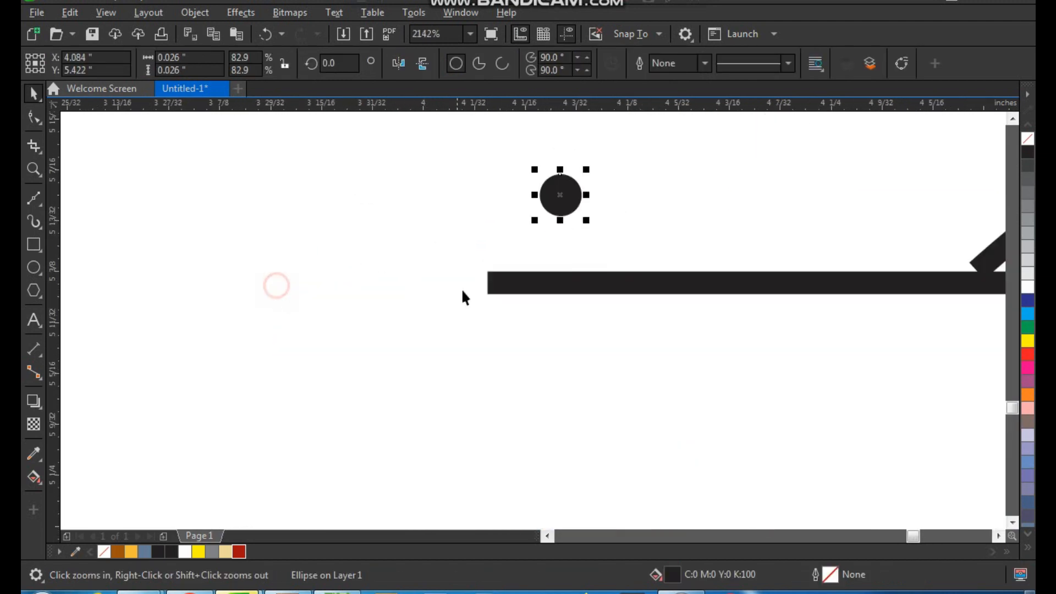
drag(568, 205, 497, 284)
click(488, 318)
scroll(408, 288, down, 4)
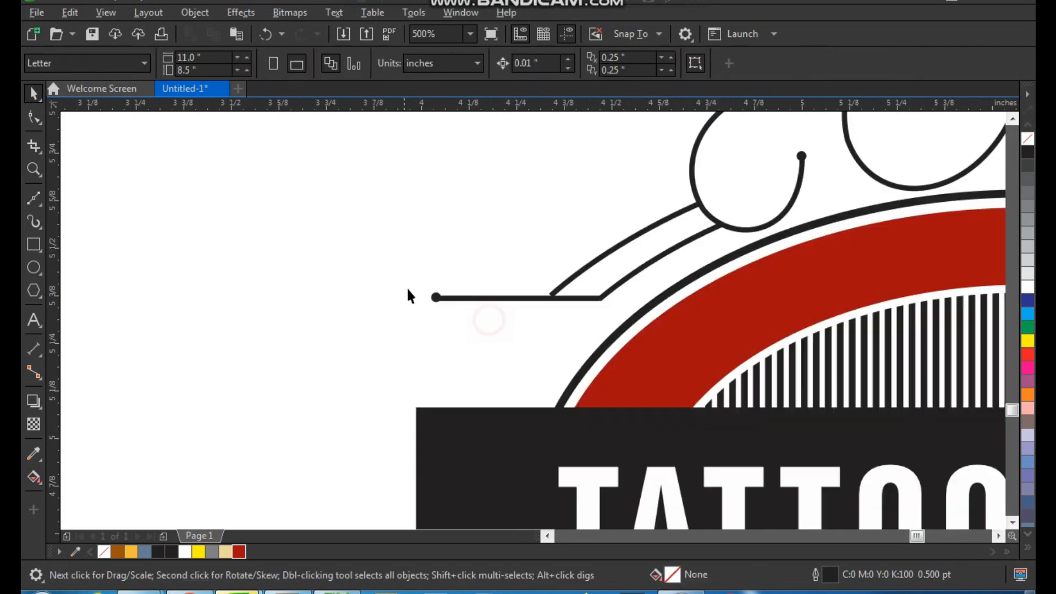
- Stretch the black text band evenly above and below to a height of about 0.72 in
key(F2)
drag(397, 189, 821, 482)
key(space)
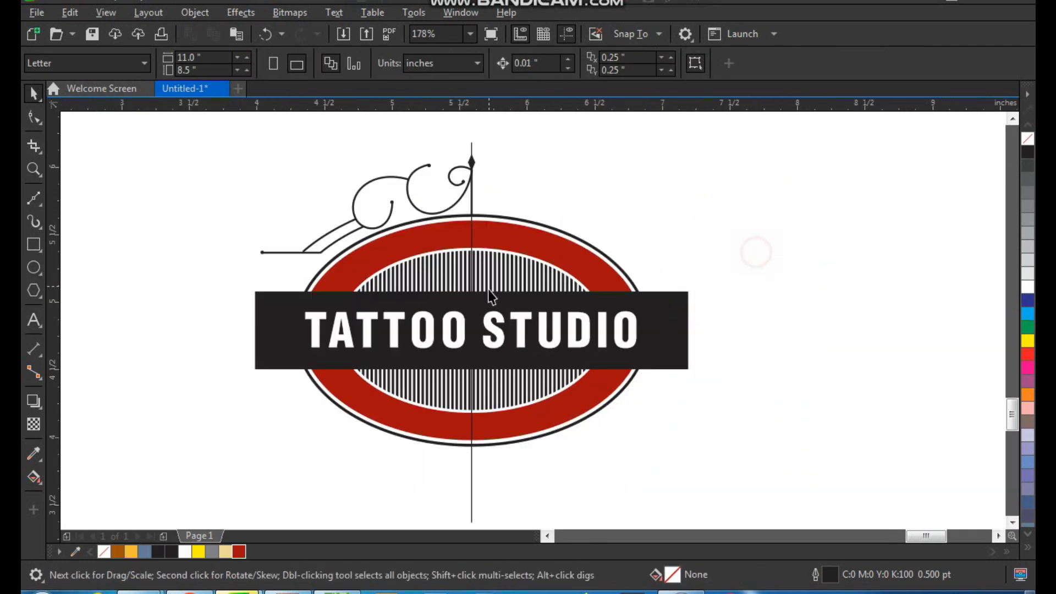
click(484, 297)
drag(472, 286, 472, 276)
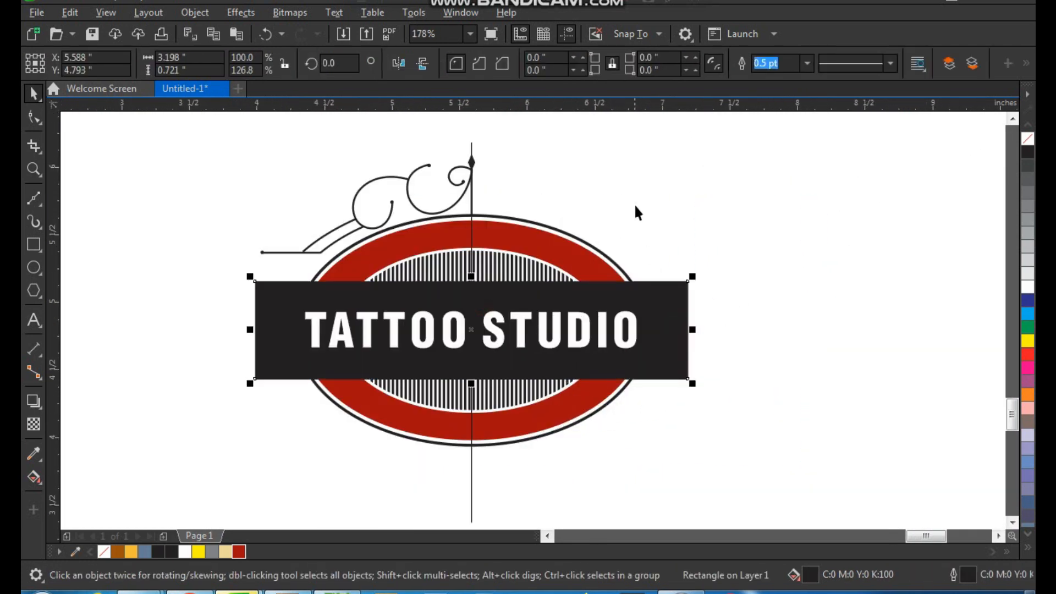
click(637, 202)
- Draw a horizontal white line about 3.1 in long across the upper part of the black band
scroll(451, 295, down, 1)
key(F2)
drag(324, 194, 695, 433)
key(space)
key(F7)
key(space)
click(540, 176)
key(F2)
drag(225, 140, 660, 387)
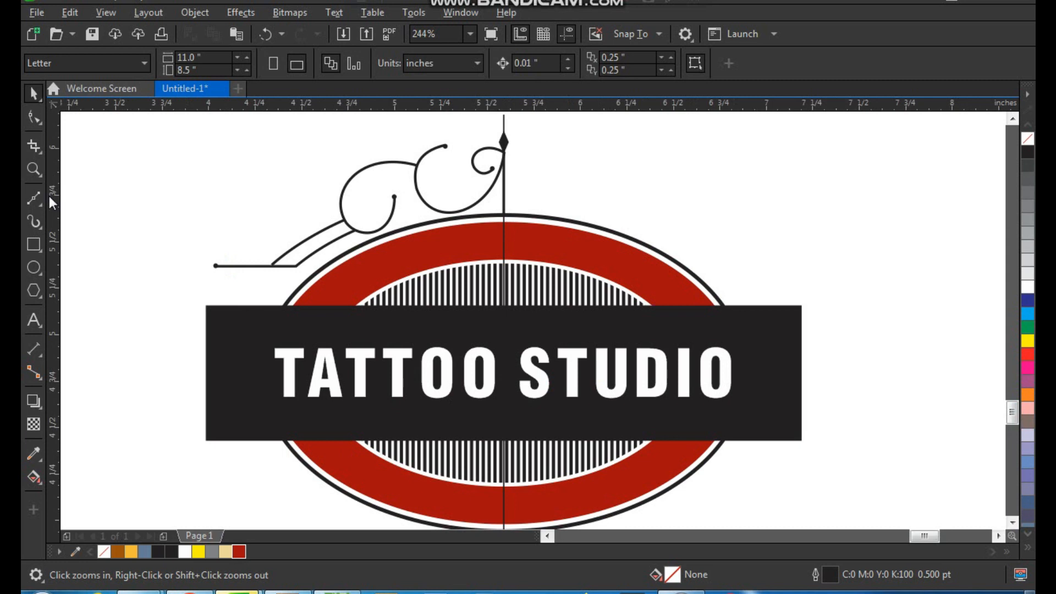
click(33, 198)
click(216, 314)
click(790, 321)
key(space)
click(881, 370)
- Move the white line slightly down inside the band and set its outline width to 1.0 pt
key(F2)
drag(834, 292, 601, 409)
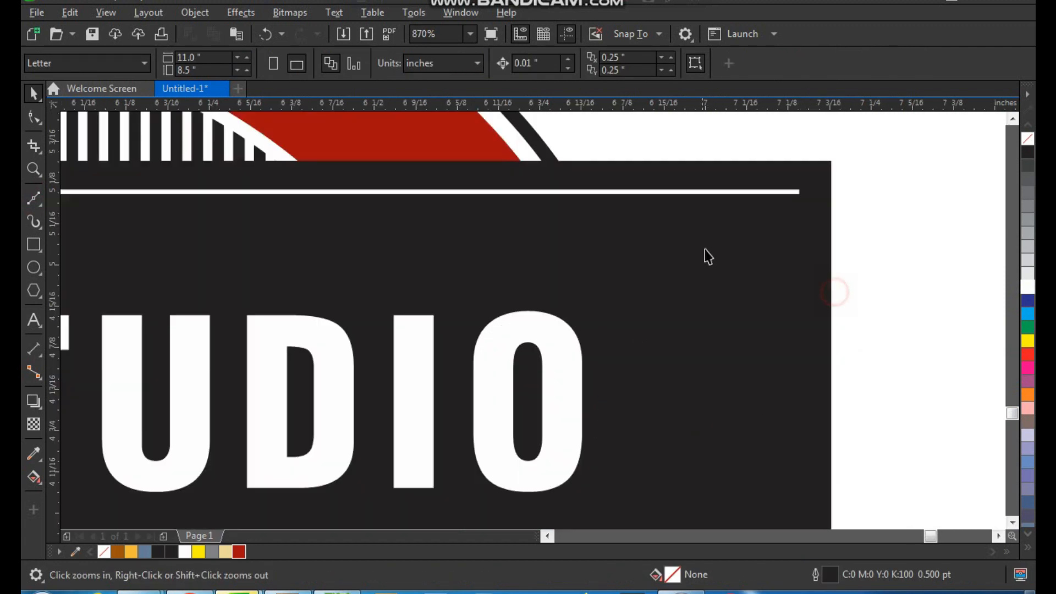
drag(728, 194, 727, 205)
click(518, 63)
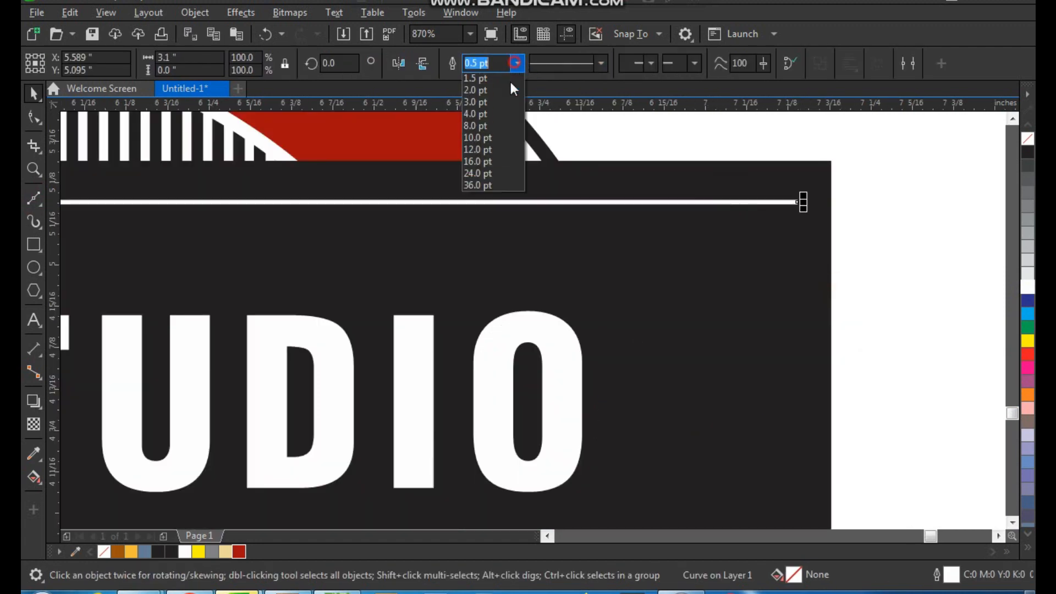
click(494, 132)
scroll(614, 286, down, 3)
click(696, 226)
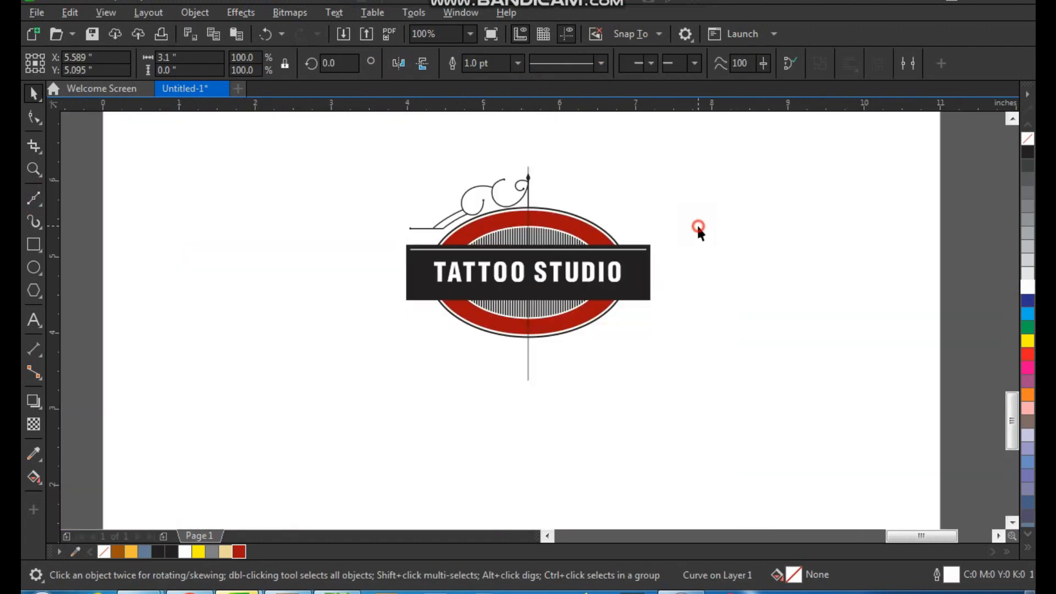
- Enlarge the TATTOO STUDIO text from its centre to about 2.98 in wide
key(F2)
drag(711, 178, 270, 399)
scroll(770, 303, up, 2)
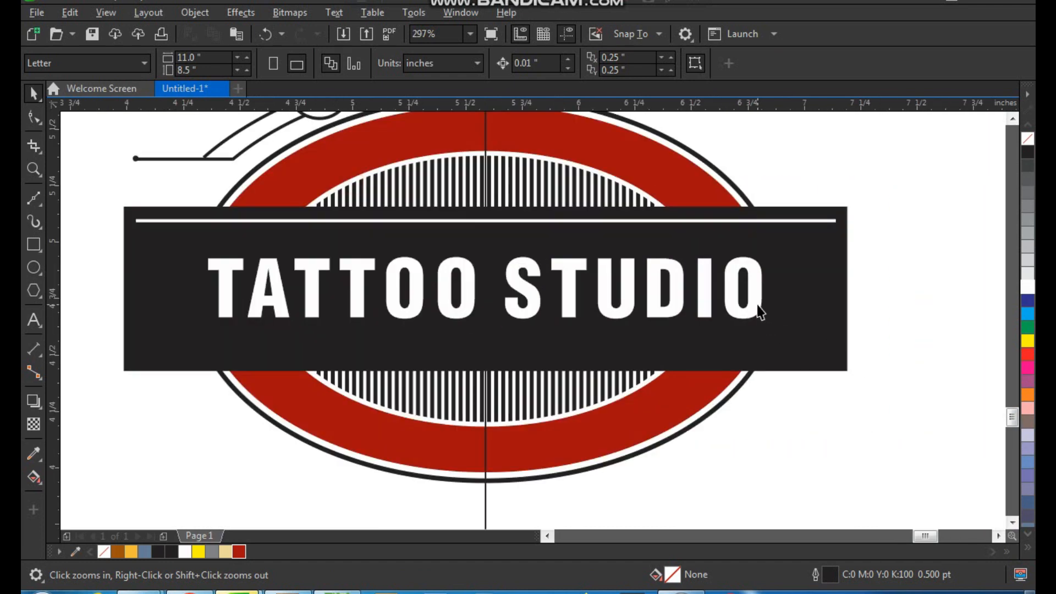
click(764, 319)
drag(767, 325, 828, 349)
shift+click(905, 313)
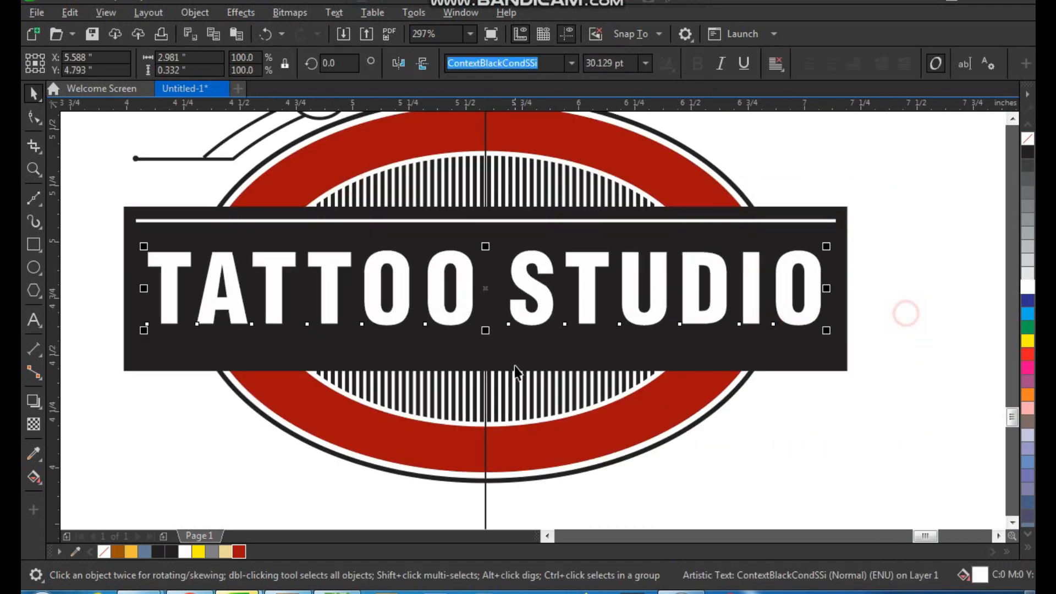
- Group all pieces of the left scroll ornament in front of the badge and set their outline width to 1.5 pt
scroll(515, 365, down, 1)
key(F2)
drag(306, 200, 695, 433)
click(271, 165)
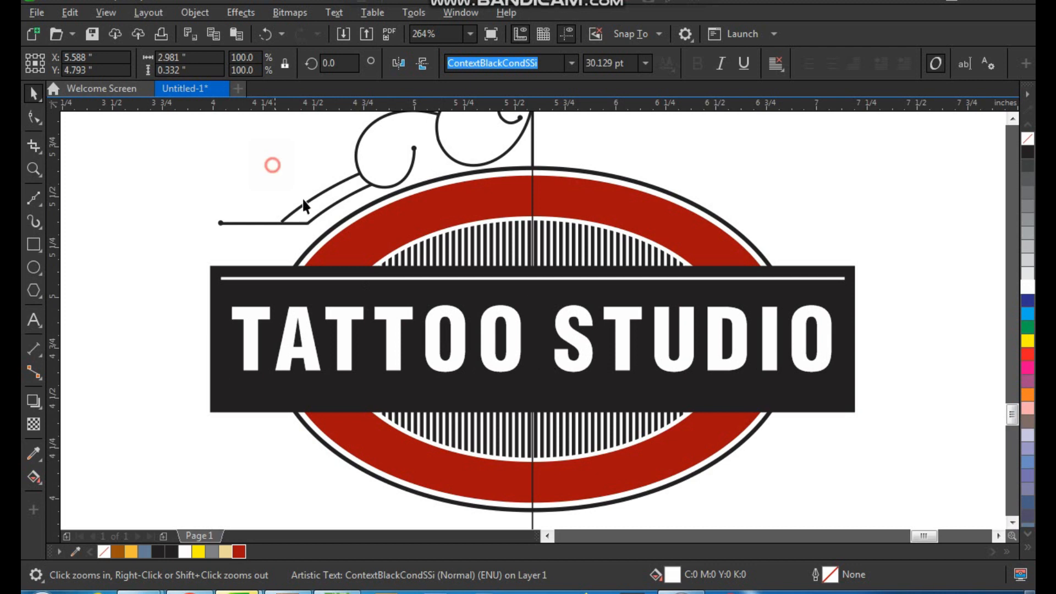
scroll(390, 258, down, 1)
key(F2)
drag(333, 173, 556, 332)
drag(545, 228, 611, 150)
key(ctrl+x)
key(ctrl+v)
key(ctrl+g)
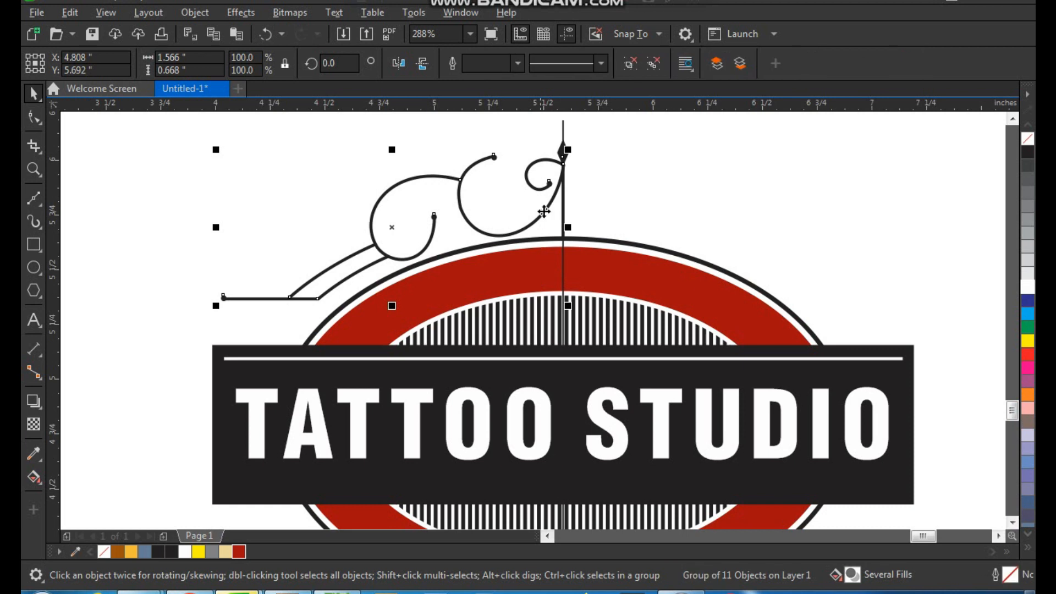
click(517, 64)
click(492, 140)
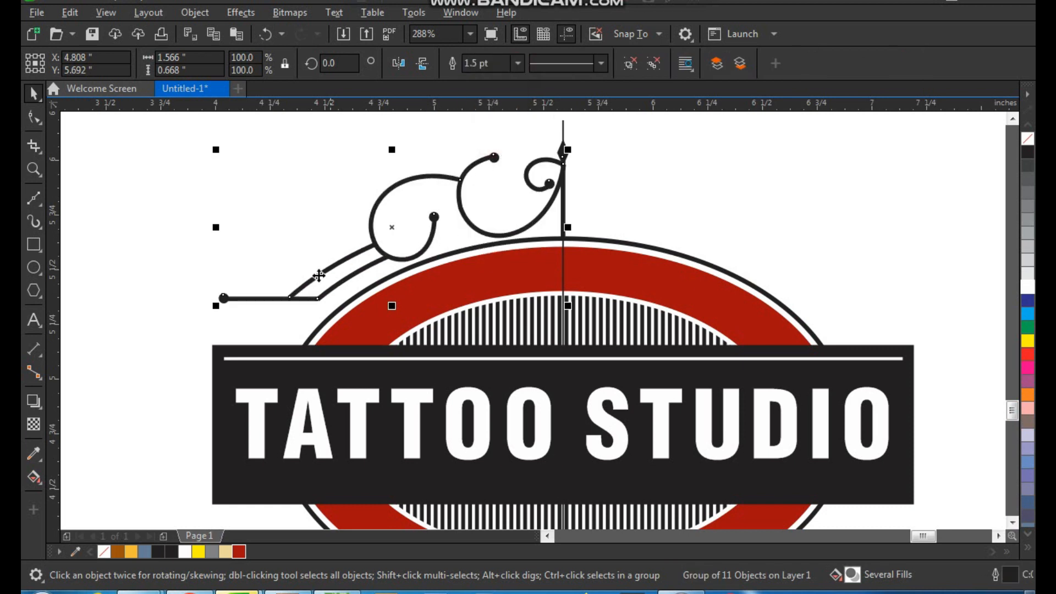
- Mirror a copy of the scroll ornament to the right half and delete the vertical centre guide line
drag(220, 231, 591, 156)
click(591, 147)
scroll(503, 213, down, 1)
key(F2)
drag(318, 158, 769, 428)
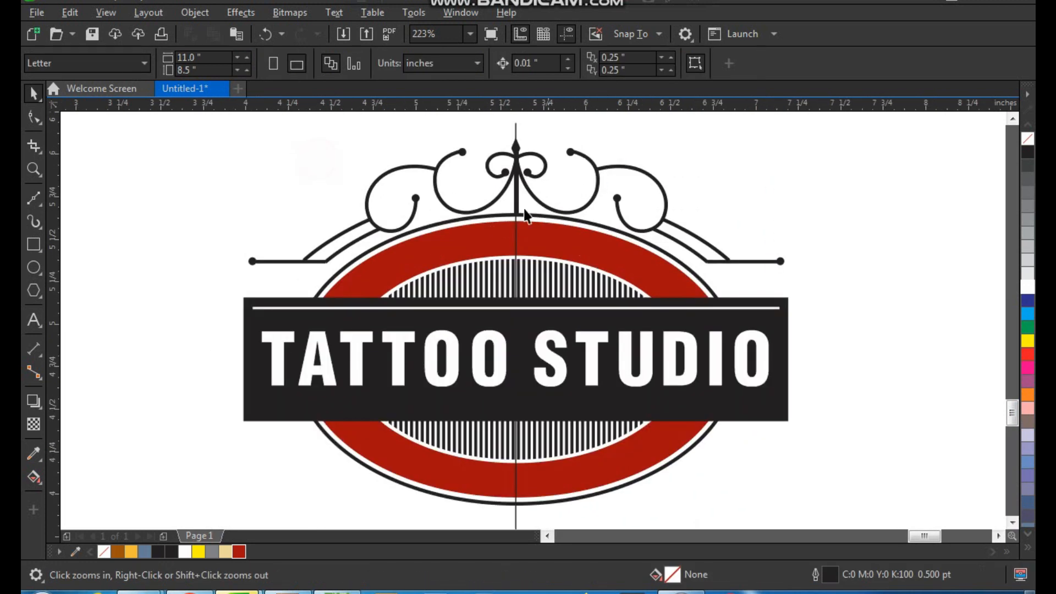
click(515, 132)
key(Delete)
click(568, 130)
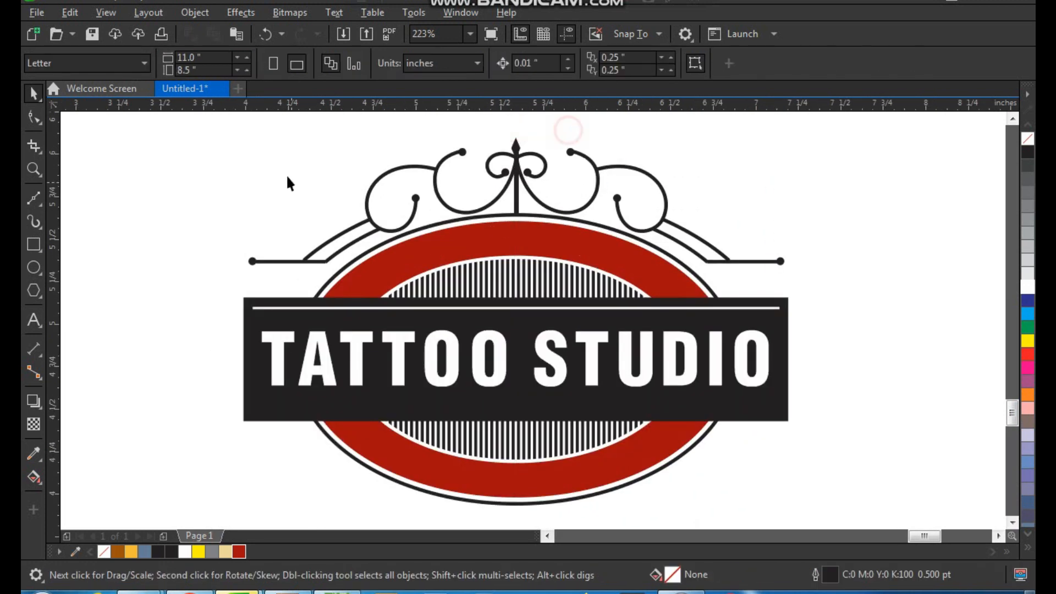
- Group the whole top ornament and place a vertically mirrored copy against the oval's lower edge
drag(387, 188, 811, 283)
key(ctrl+g)
scroll(506, 255, down, 1)
key(F2)
drag(385, 144, 625, 412)
drag(540, 198, 549, 298)
drag(616, 360, 601, 503)
key(F2)
drag(522, 426, 575, 514)
drag(498, 321, 499, 281)
key(F3)
key(F3)
key(F3)
click(706, 199)
- Copy the white line to the lower part of the black band and group the two lines
key(F2)
drag(724, 150, 377, 394)
drag(266, 200, 644, 342)
key(space)
drag(593, 212, 587, 372)
shift+click(614, 212)
key(ctrl+g)
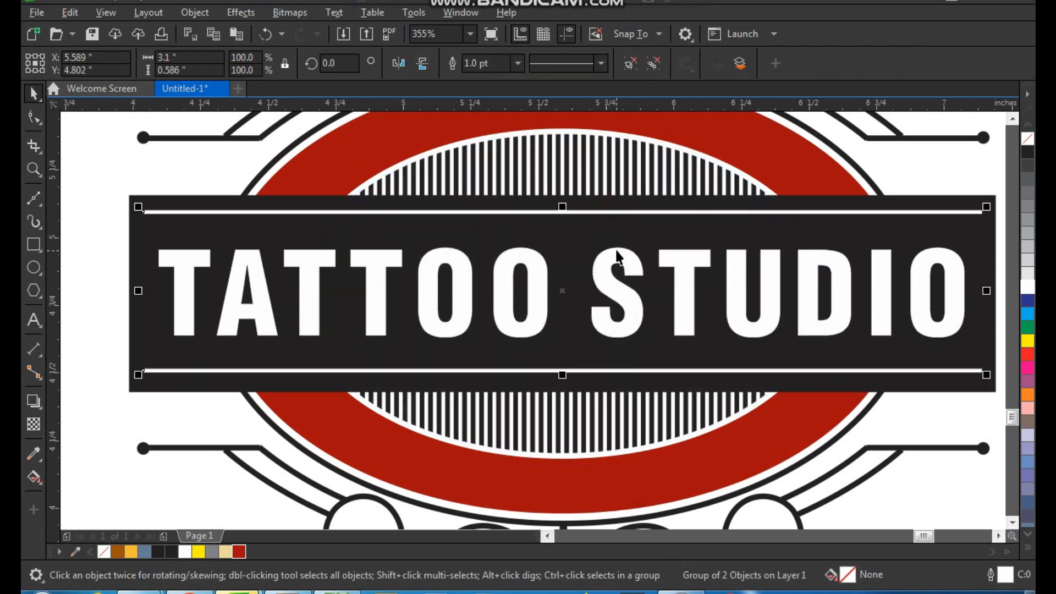
- Align the grouped white lines vertically with the centre of the black band
shift+click(619, 234)
key(e)
scroll(515, 287, down, 1)
click(262, 163)
- Draw a rectangle about 3.53 by 3.01 in around the whole badge
scroll(305, 256, down, 1)
key(F2)
drag(296, 154, 609, 436)
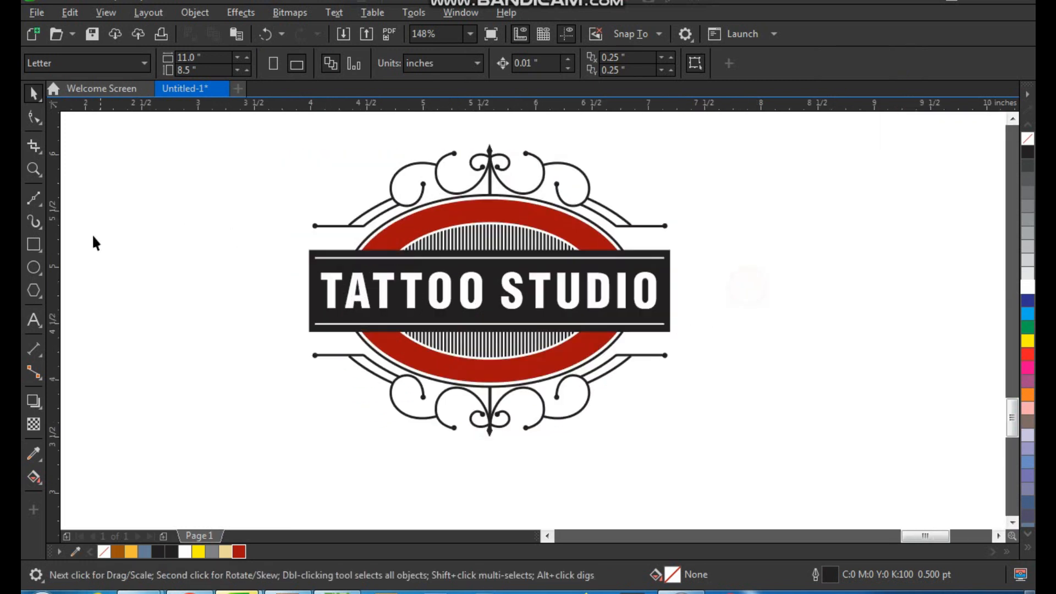
click(33, 244)
mouse_move(295, 126)
mouse_down()
mouse_move(566, 329)
mouse_move(693, 466)
mouse_up()
key(space)
click(665, 363)
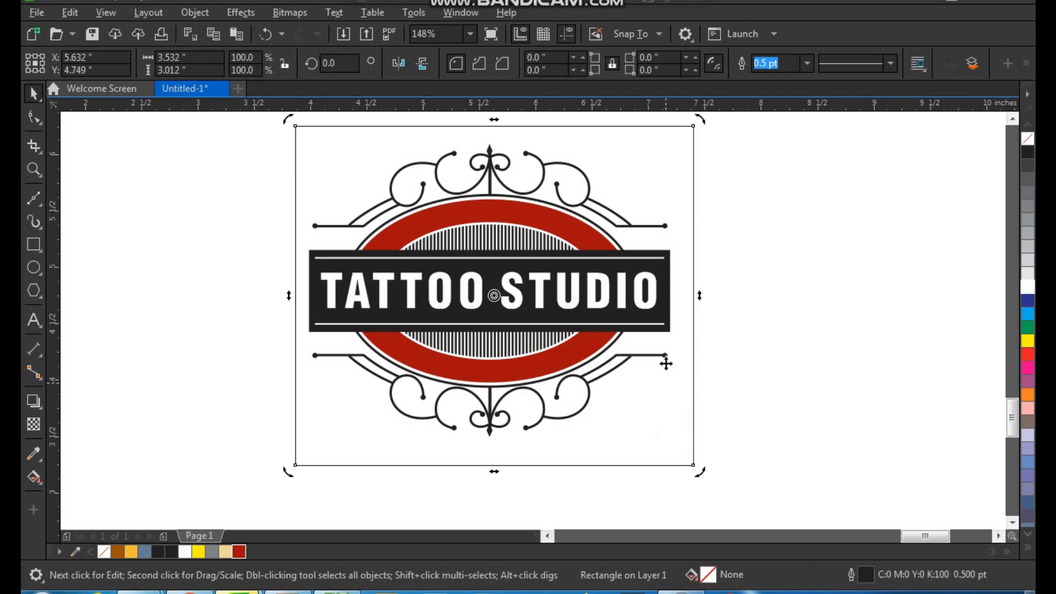
- Centre the surrounding rectangle on the badge text and widen it evenly to about 3.78 in
click(652, 306)
drag(680, 304, 592, 303)
shift+click(650, 296)
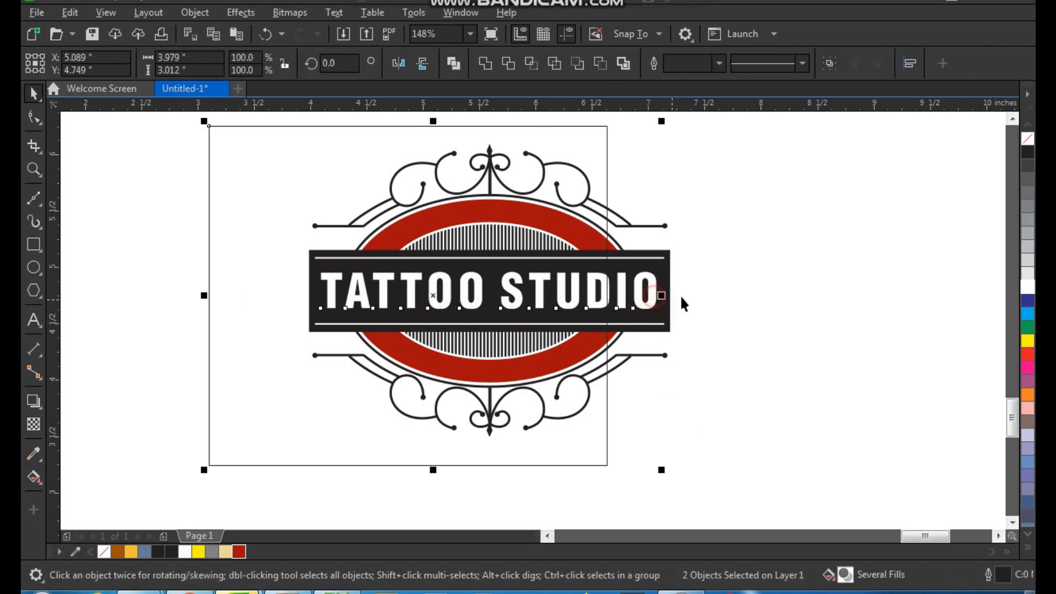
key(c)
key(e)
click(773, 270)
click(677, 191)
drag(694, 292, 708, 291)
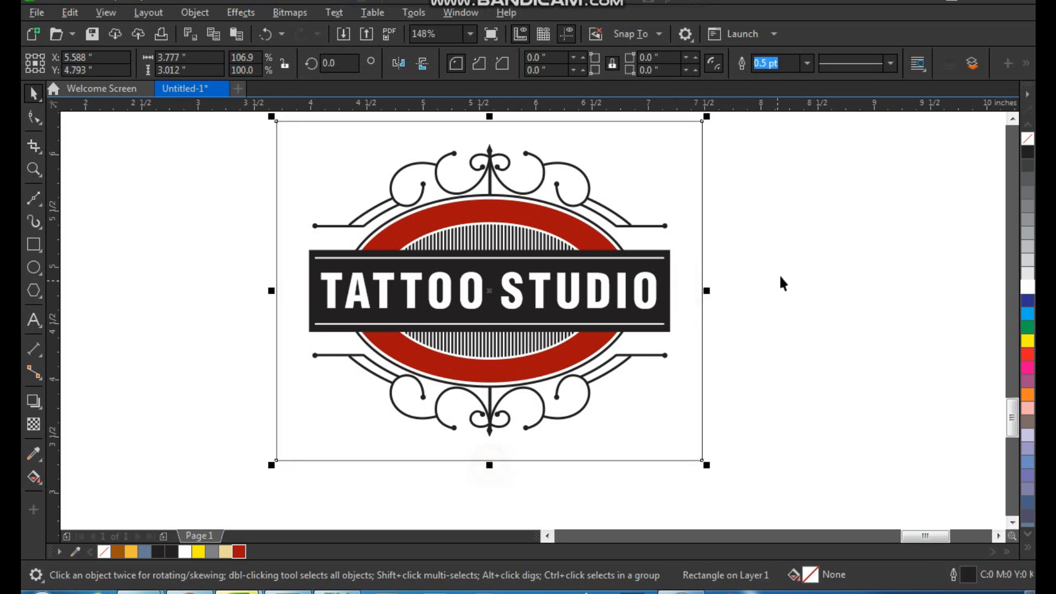
click(781, 278)
- Colour the outlines of the top ornament and the outer ellipse light beige
drag(591, 198, 605, 202)
key(ctrl+z)
key(ctrl+z)
right_click(225, 551)
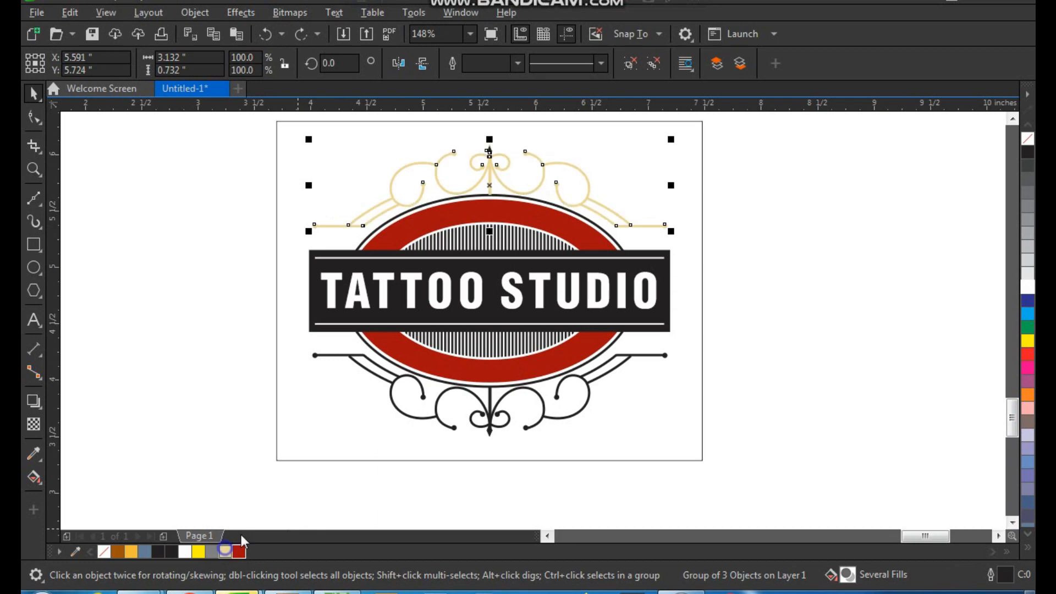
key(F2)
drag(387, 180, 447, 293)
click(433, 268)
key(ctrl+r)
- Apply the same light beige outline to the bottom ornament and the two lines on the black band
scroll(431, 259, down, 2)
key(F2)
drag(379, 367, 493, 510)
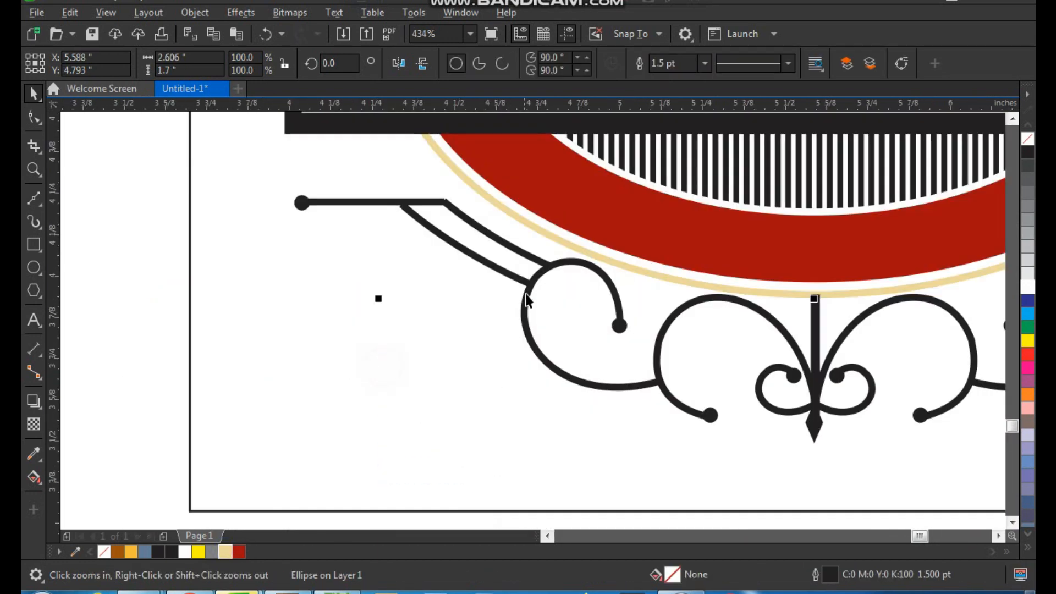
click(531, 281)
key(ctrl+r)
scroll(489, 357, down, 3)
key(F2)
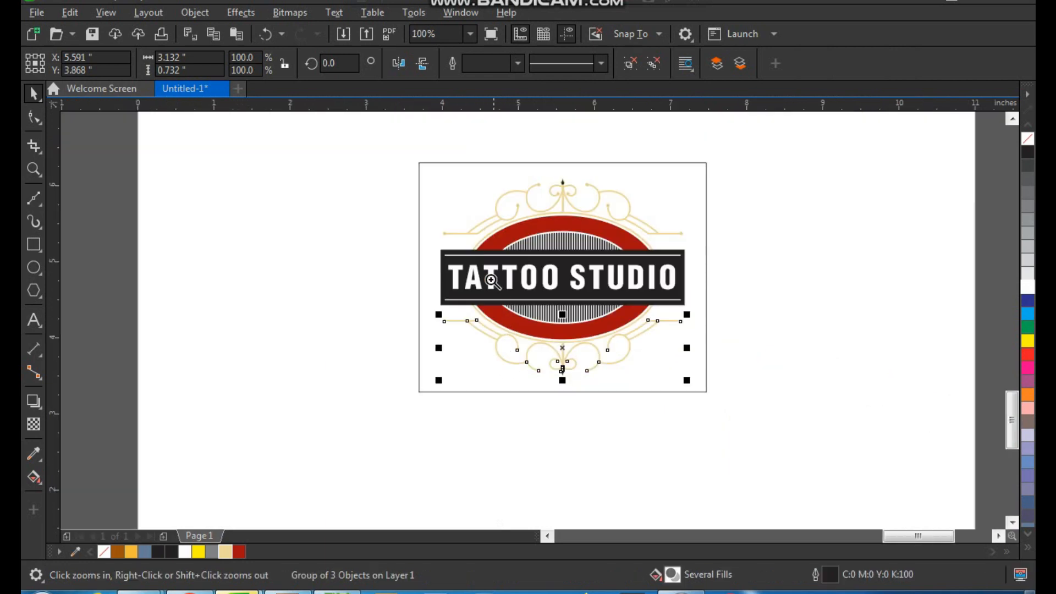
drag(790, 462, 787, 460)
click(649, 254)
key(ctrl+r)
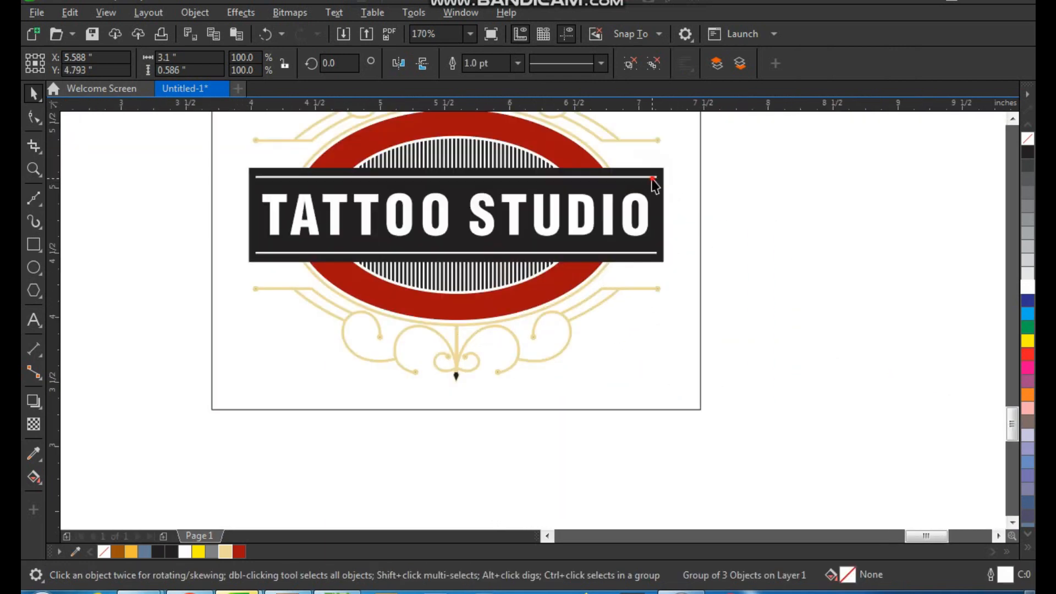
key(F2)
drag(717, 157, 209, 368)
scroll(726, 363, down, 1)
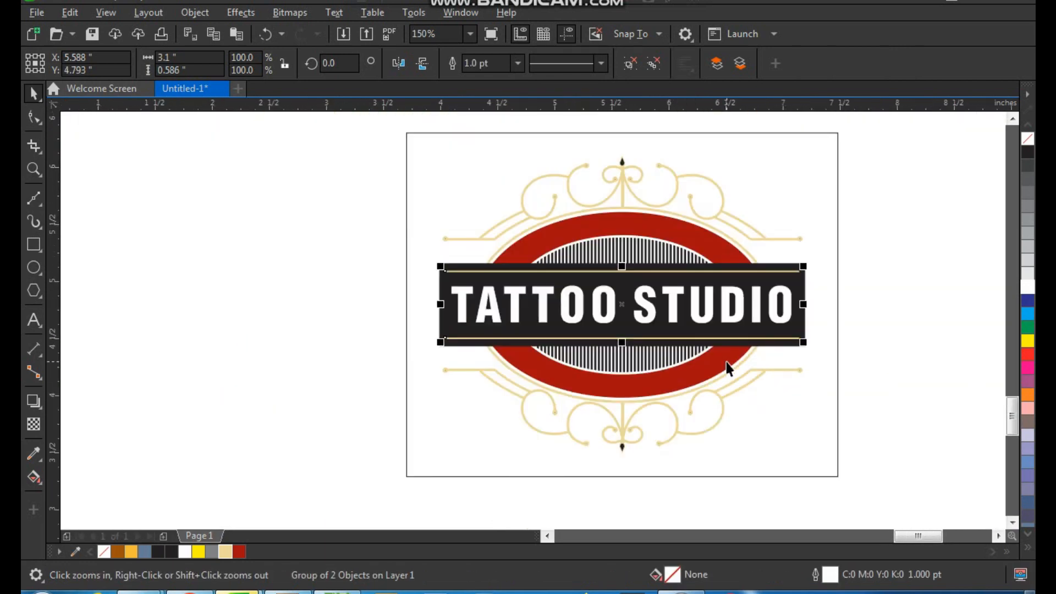
- Fill the surrounding rectangle with black and send it behind the badge
click(793, 216)
key(shift+F2)
click(820, 217)
click(736, 207)
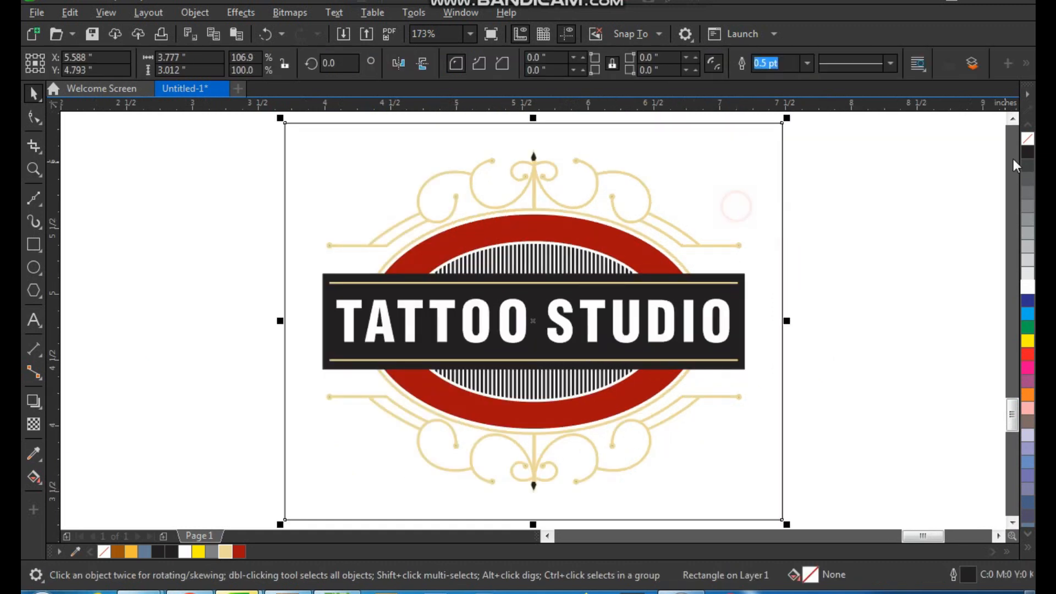
click(1028, 153)
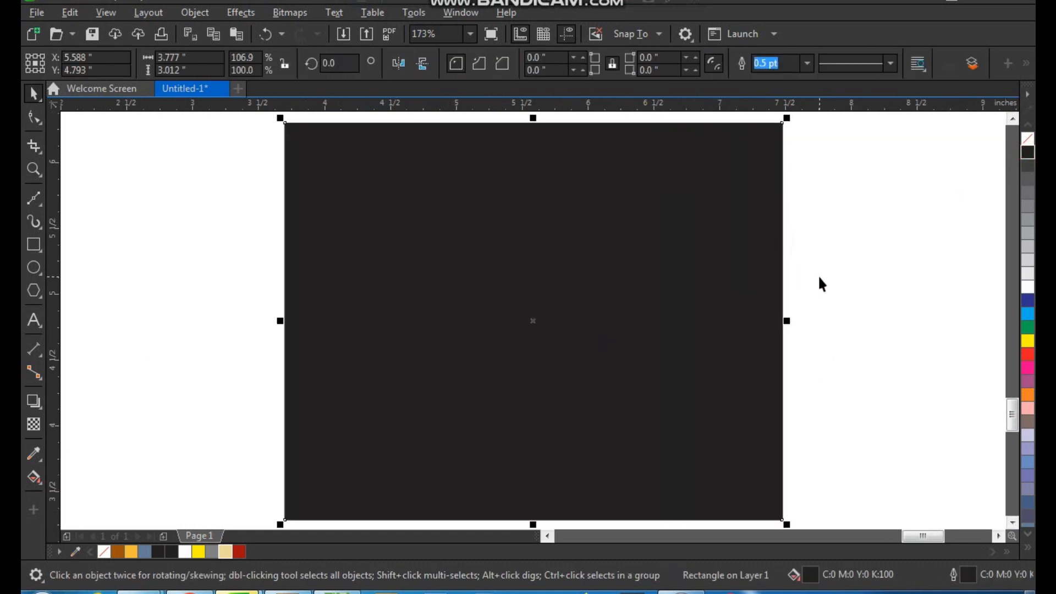
key(shift+Page_Down)
click(841, 278)
click(726, 188)
click(840, 218)
click(704, 301)
click(835, 295)
key(z)
drag(852, 180, 264, 559)
scroll(513, 400, down, 2)
- Add the artistic text "best tattoo studio" in 24 pt Arial below the black background
key(F2)
drag(352, 194, 697, 529)
key(F8)
click(452, 486)
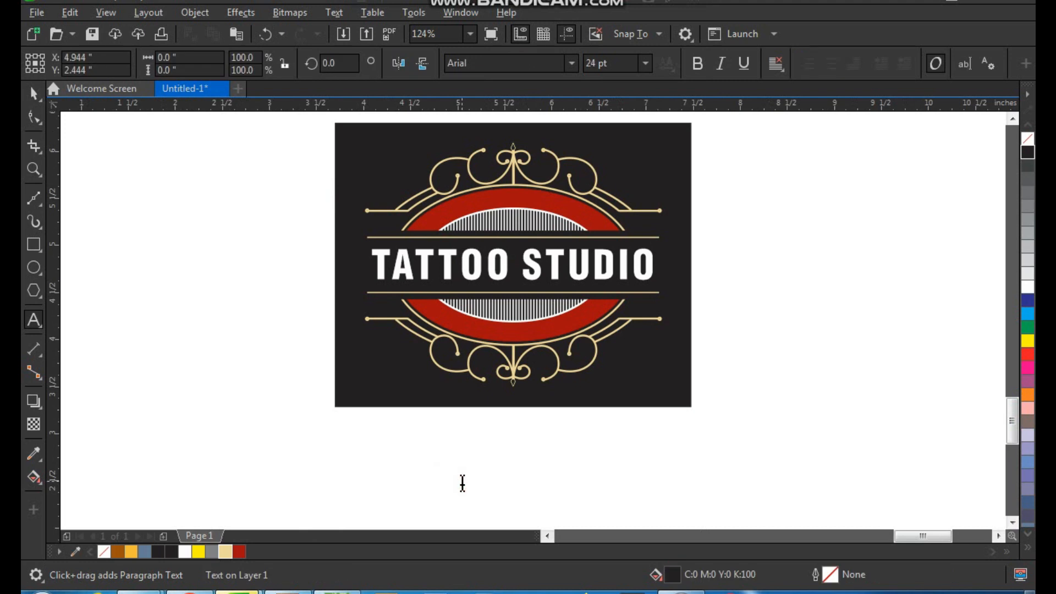
text(best tattoo)
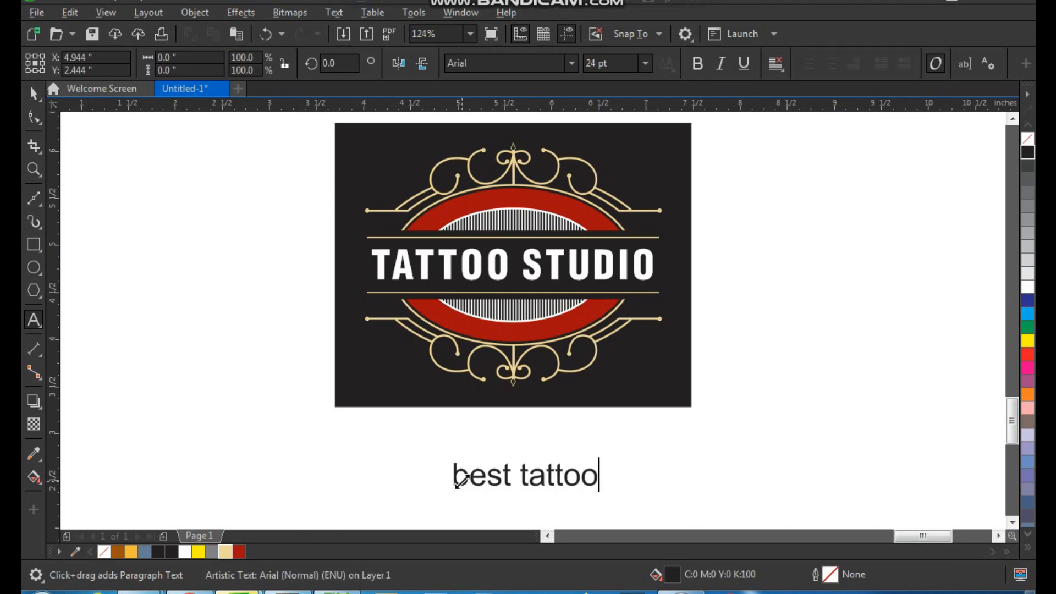
text( studio)
key(ctrl+space)
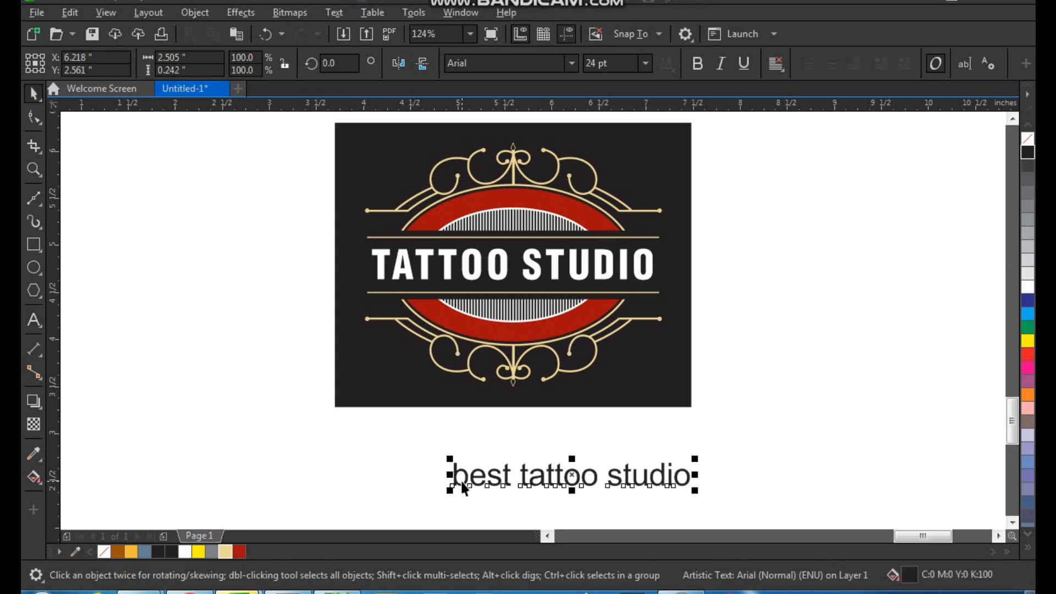
- Change the case of the new text to UPPERCASE
click(331, 12)
click(413, 345)
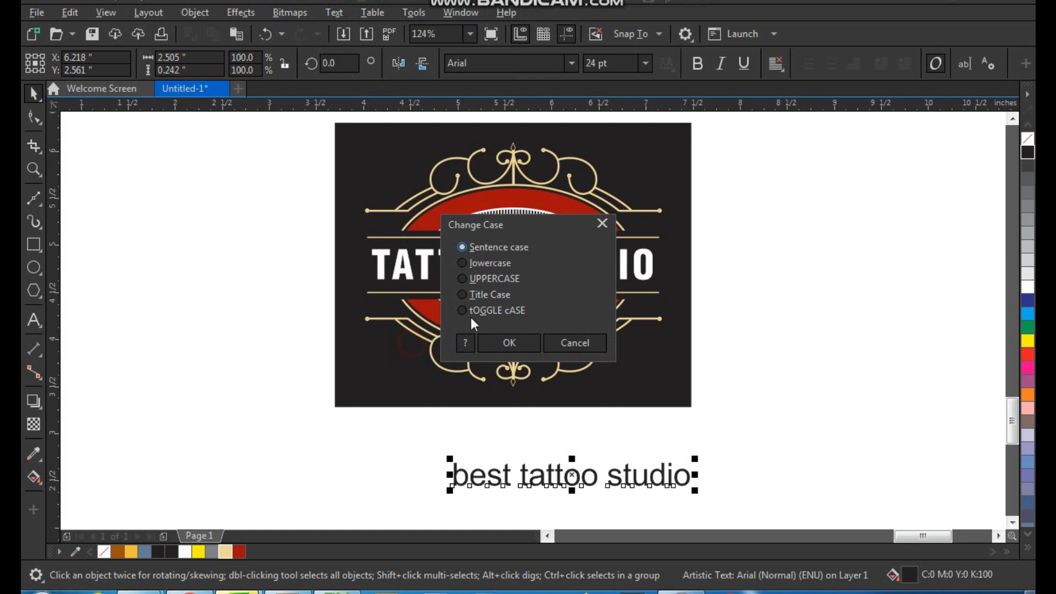
click(513, 343)
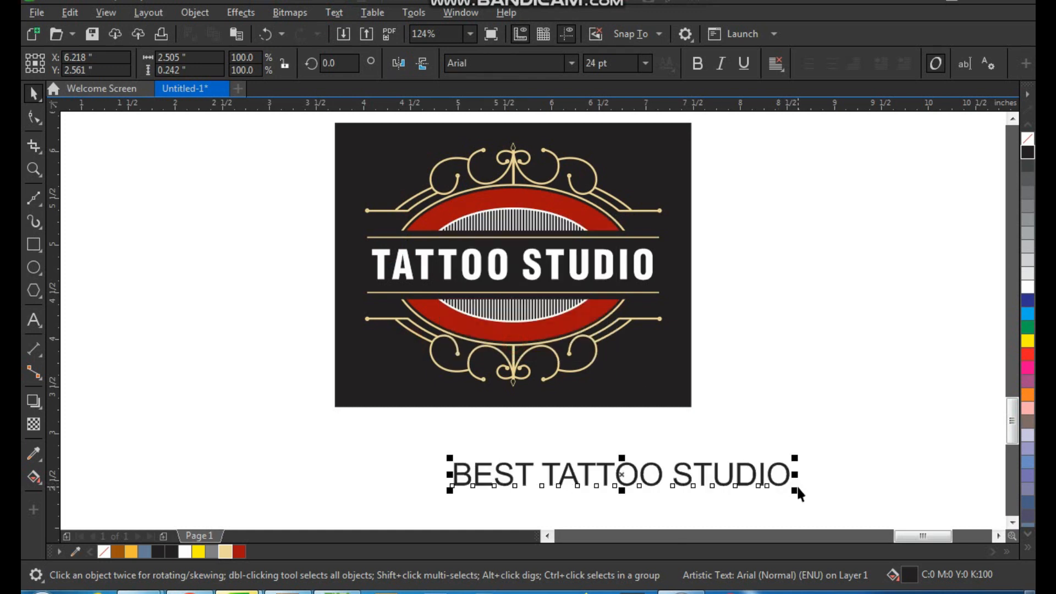
- Shrink the "BEST TATTOO STUDIO" text to about 13.63 pt, place it over the top of the red ring and make it bold
drag(794, 489, 593, 204)
click(696, 64)
key(z)
drag(647, 153, 395, 307)
drag(636, 263, 615, 223)
key(F2)
key(ctrl+z)
key(ctrl+z)
- Fit the bold "BEST TATTOO STUDIO" text to the outer edge of the red ellipse
shift+click(642, 260)
click(335, 13)
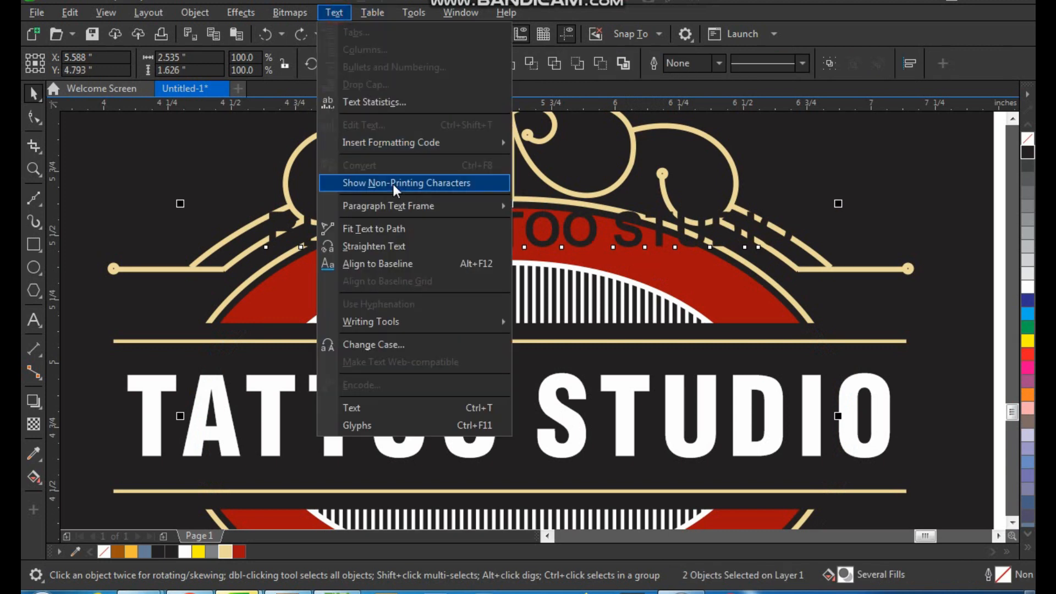
click(395, 229)
- Move the curved tagline inward onto the upper red band, at a distance of about -0.173" from the path
key(F2)
drag(445, 163, 585, 307)
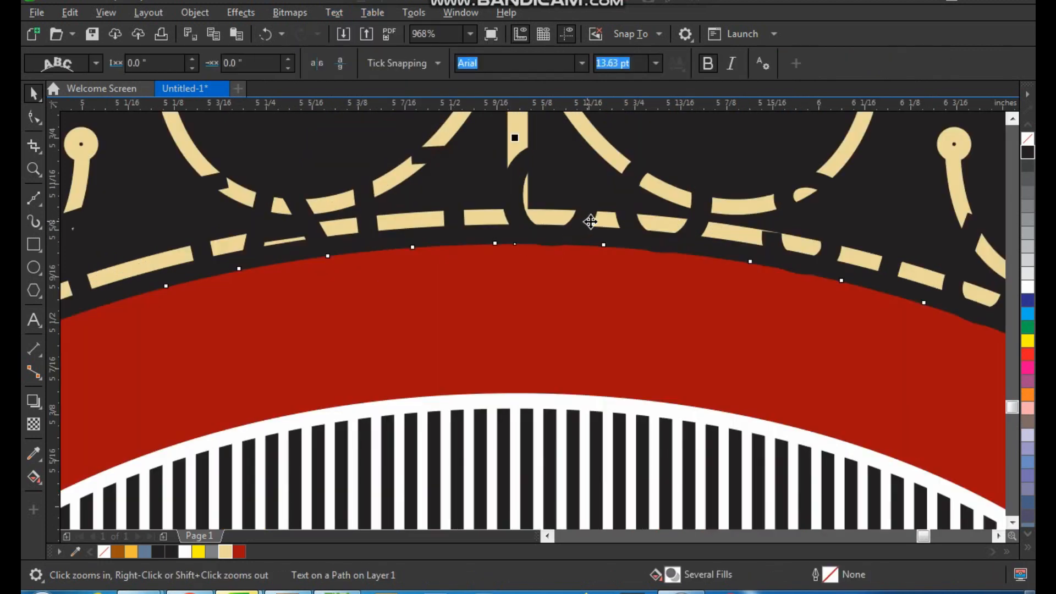
key(space)
drag(587, 199, 582, 327)
key(F3)
key(F2)
drag(236, 248, 919, 471)
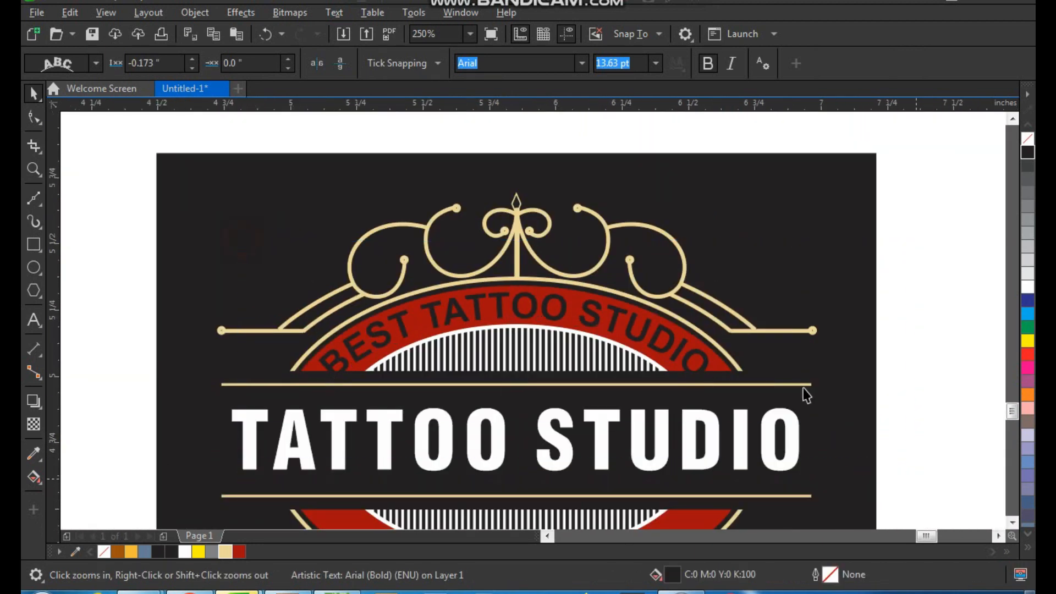
- Reduce the curved tagline to about 11.209 pt, centre it in the red band at about -0.165" and fill it white
drag(721, 351, 676, 345)
key(F2)
drag(386, 181, 511, 330)
drag(574, 321, 577, 314)
click(1024, 287)
scroll(543, 233, down, 2)
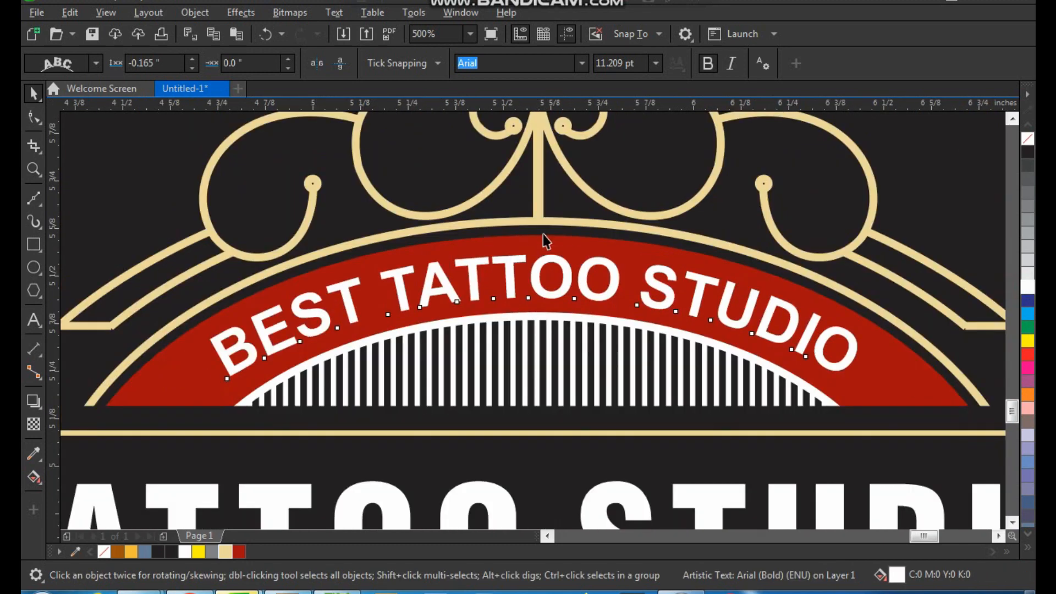
- Copy the curved tagline's text content and convert the curved tagline to curves
key(F2)
drag(322, 195, 775, 519)
key(F8)
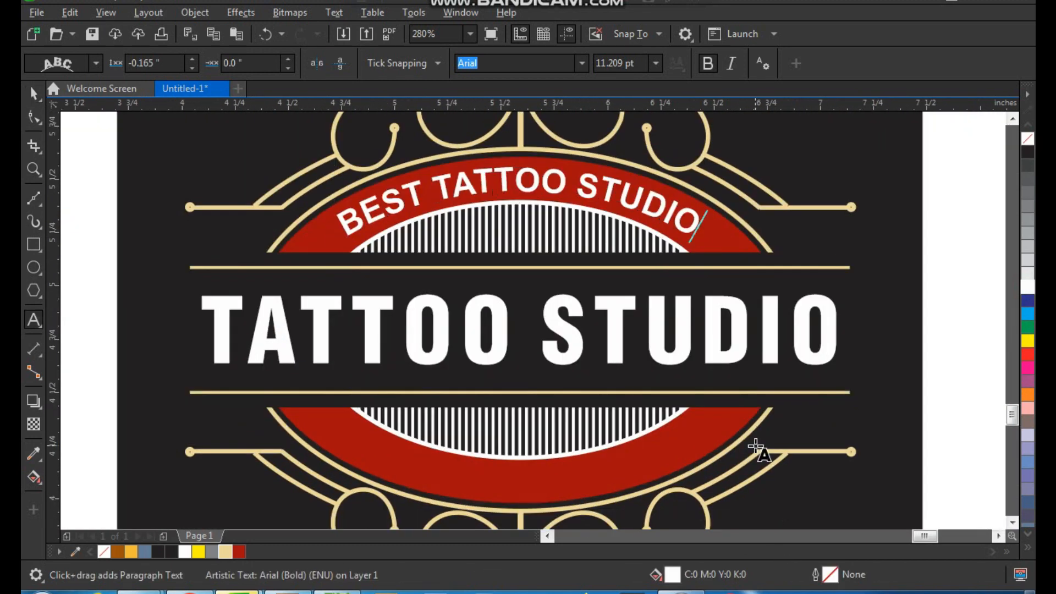
key(ctrl+a)
key(ctrl+c)
key(ctrl+space)
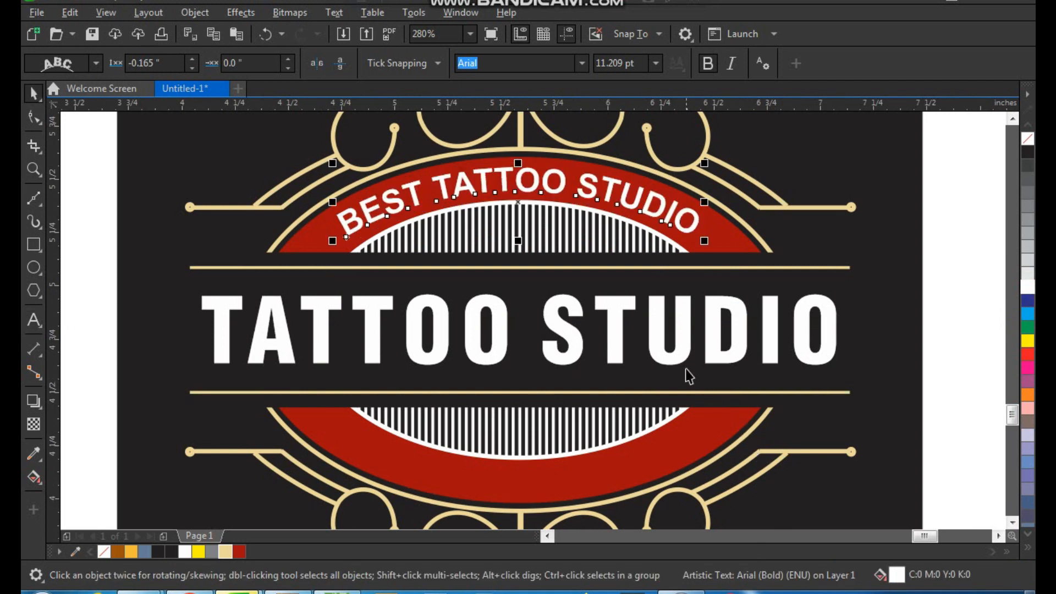
scroll(683, 364, down, 1)
key(ctrl+q)
- Paste the copied tagline as new artistic text beside the badge and move it onto the lower red band
key(F8)
click(276, 417)
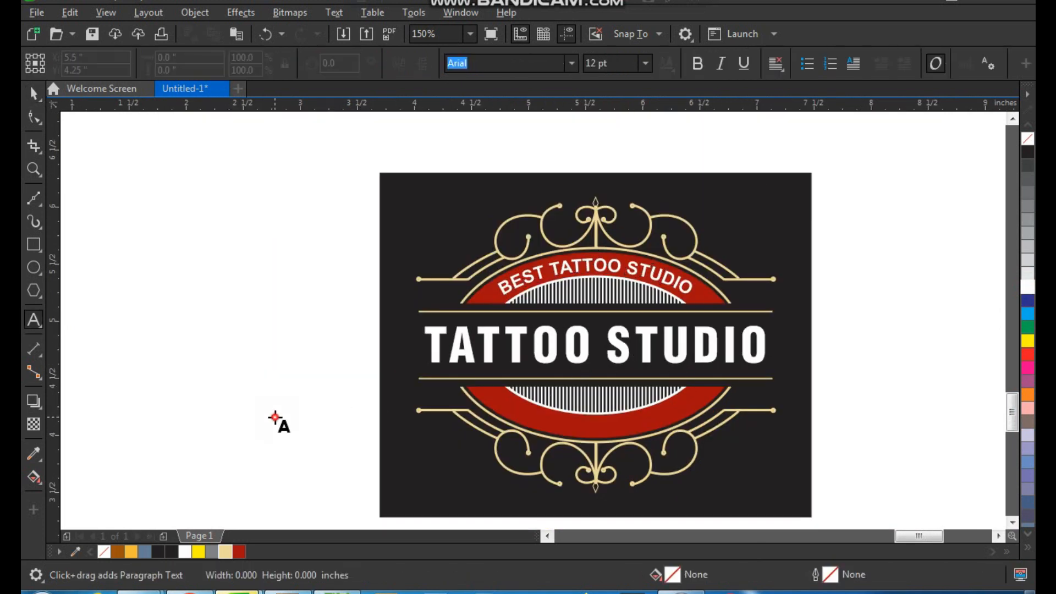
key(ctrl+v)
key(ctrl+space)
drag(407, 410, 634, 421)
key(z)
drag(442, 246, 735, 475)
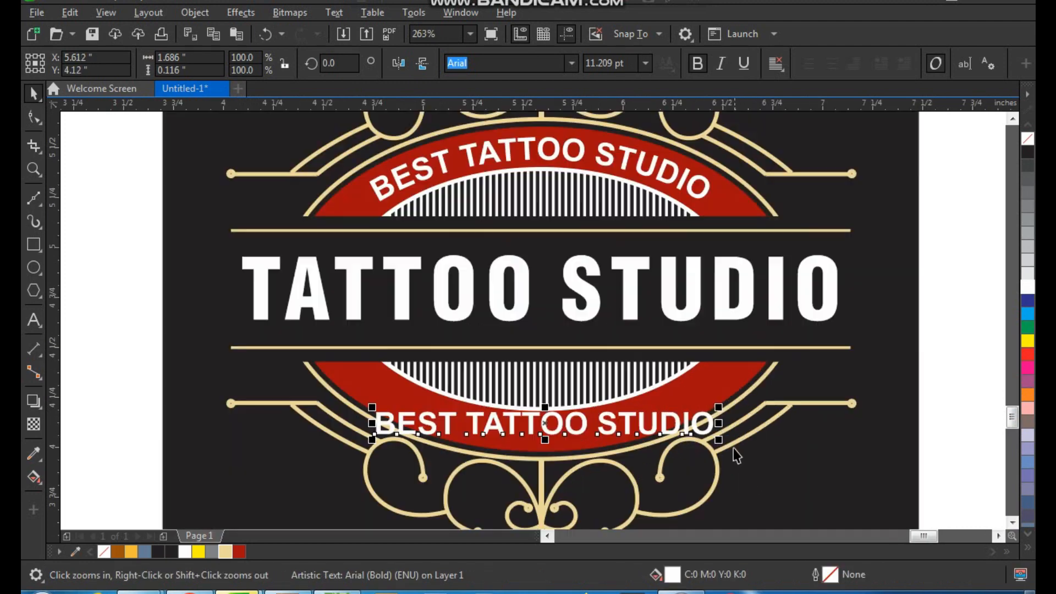
- Fit the second tagline to the red ellipse and mirror it on the path both horizontally and vertically
key(space)
shift+click(719, 405)
click(330, 13)
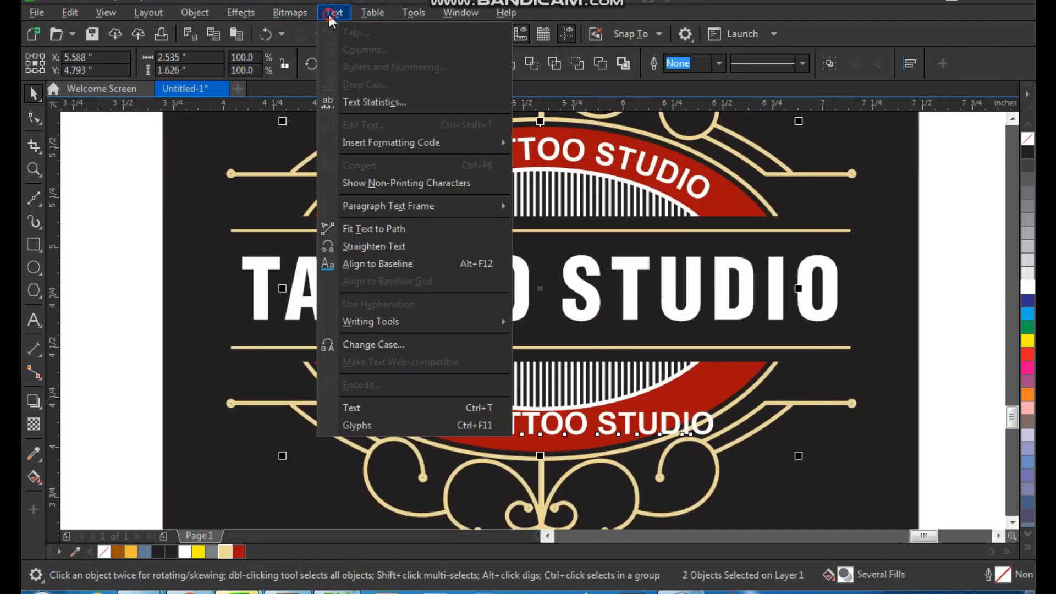
click(412, 228)
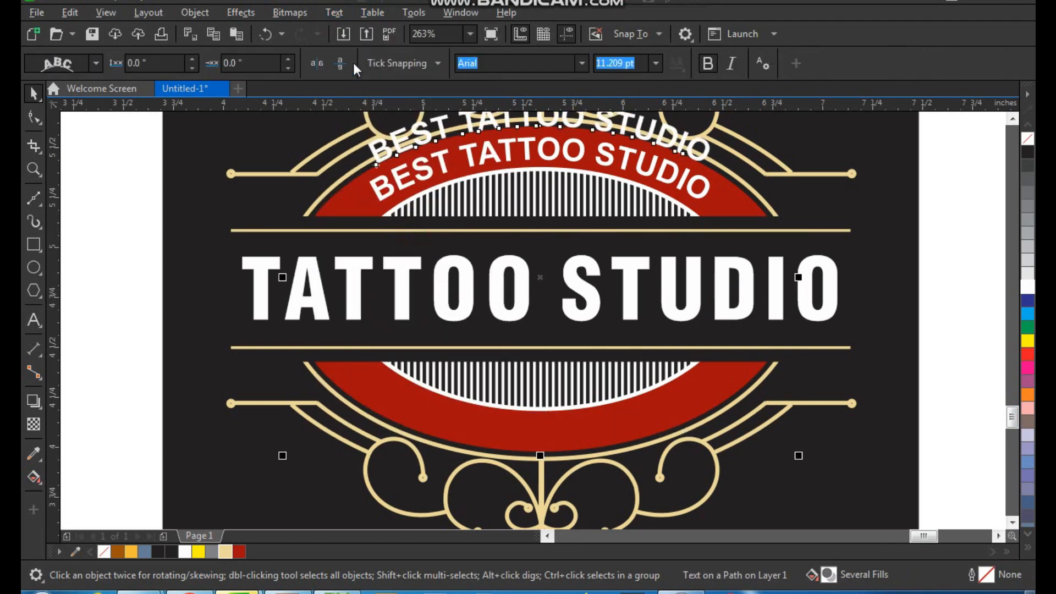
click(316, 63)
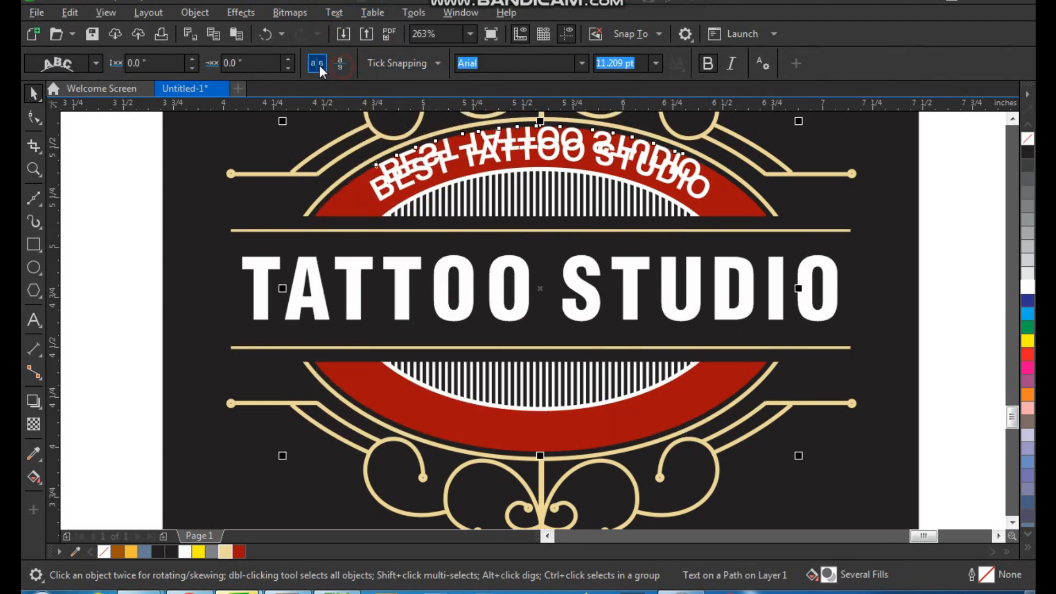
click(539, 143)
- Move the mirrored tagline along the ellipse to the centre of the lower red band, about -0.047" from the path
drag(545, 138, 543, 431)
key(z)
drag(586, 478, 589, 479)
drag(569, 348, 577, 354)
key(F3)
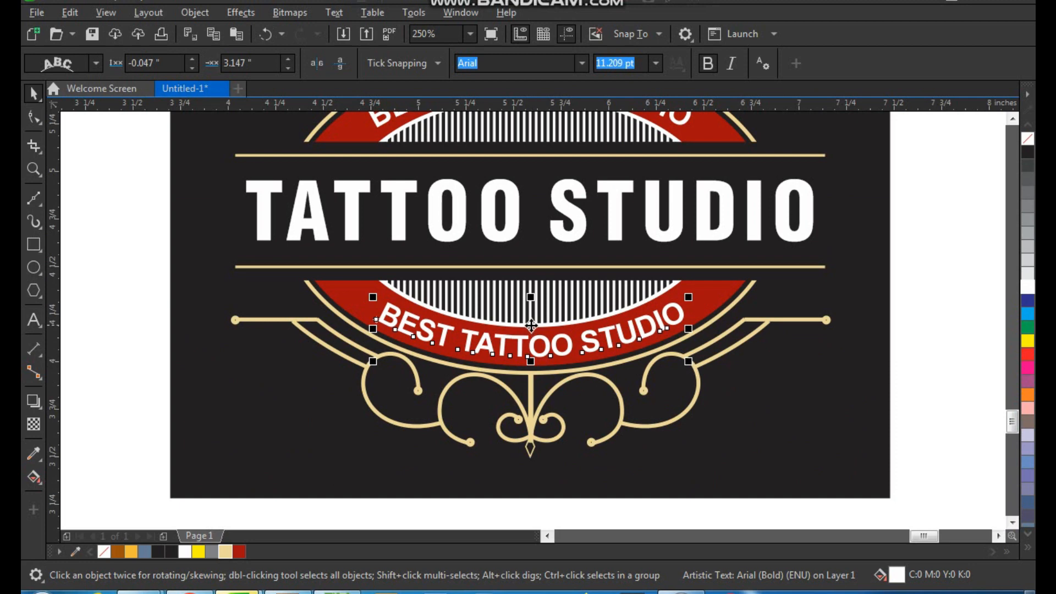
- Convert the lower curved tagline to curves and deselect it
key(F3)
key(F2)
drag(340, 389, 764, 146)
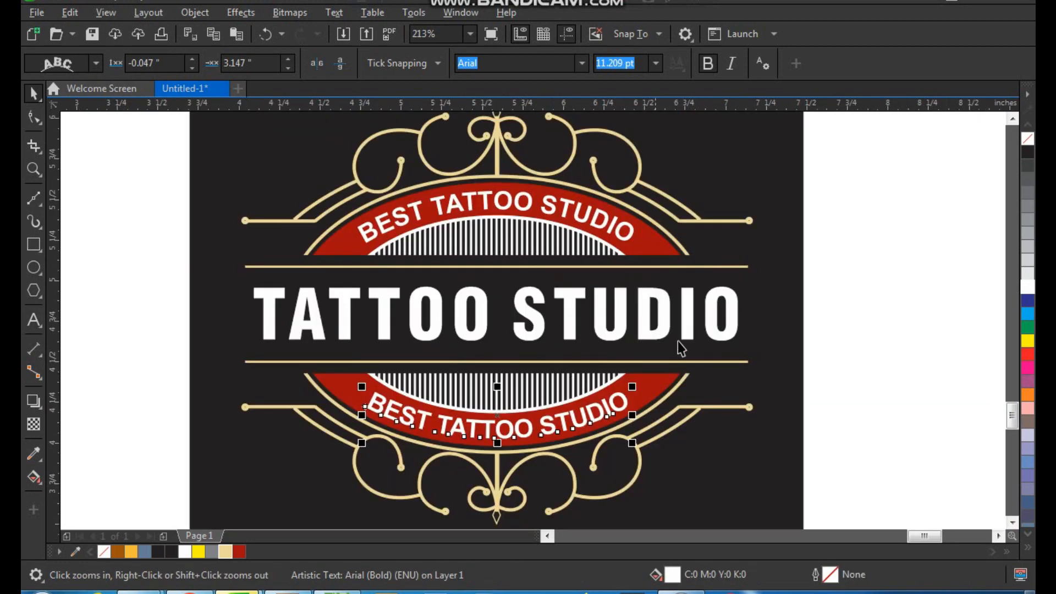
key(ctrl+q)
click(833, 297)
key(F2)
drag(819, 202, 231, 552)
key(F3)
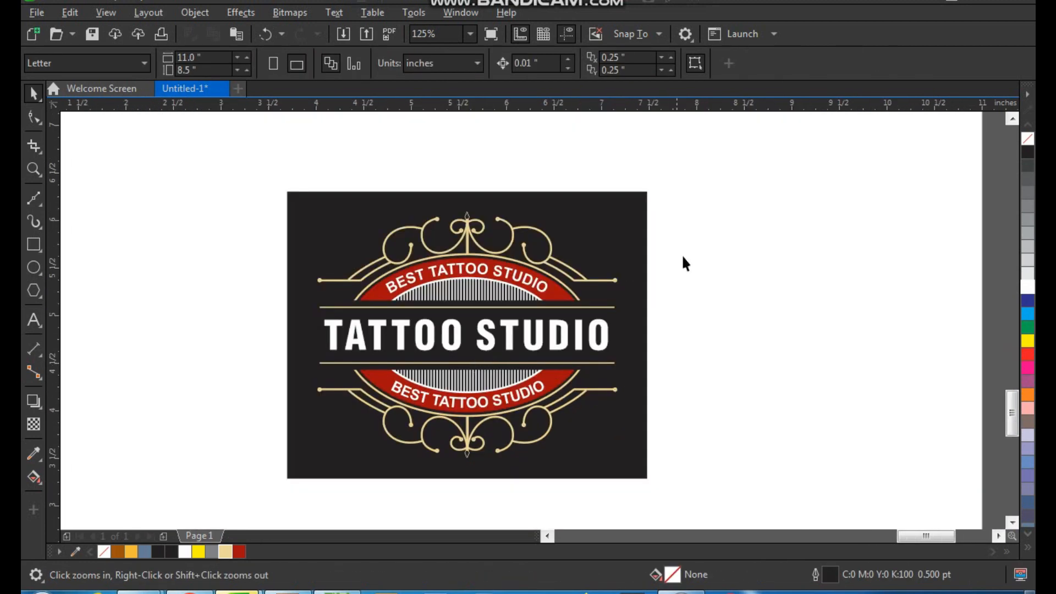
- Ungroup the upper scroll ornament so its end dots can be selected individually
drag(674, 225, 215, 441)
click(325, 218)
key(F2)
drag(281, 183, 458, 363)
key(ctrl+u)
click(230, 222)
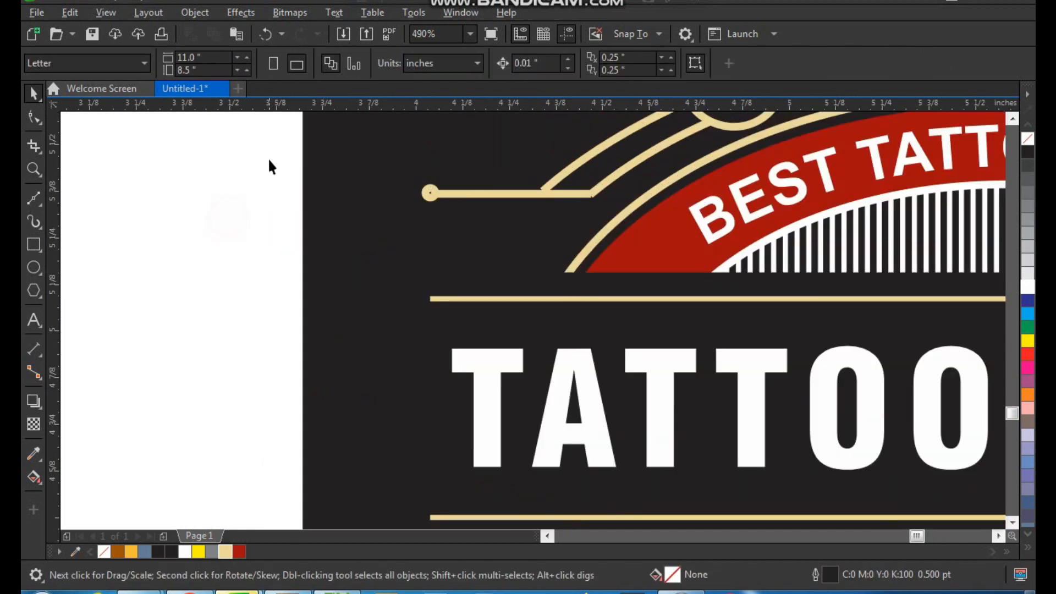
click(434, 199)
key(ctrl+u)
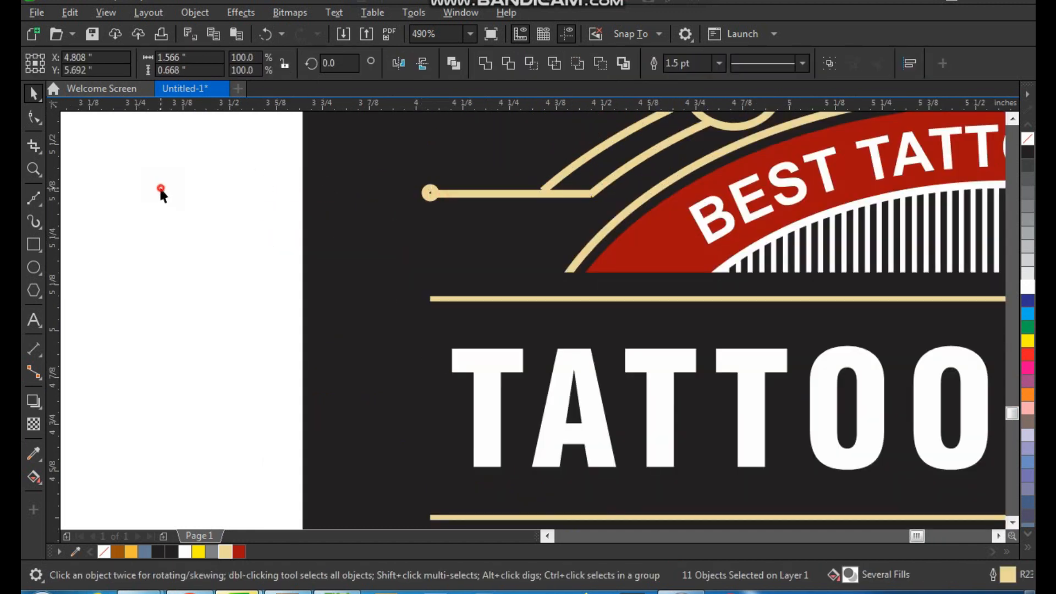
- Copy the dot at the upper ornament's left end onto the left end of the beige line above TATTOO STUDIO
click(429, 192)
drag(421, 299, 421, 299)
key(F2)
drag(398, 257, 466, 366)
drag(471, 287, 661, 531)
- Copy the upper line's end dot onto the left end of the beige line below TATTOO STUDIO
scroll(494, 307, down, 2)
key(F2)
key(space)
drag(443, 160, 456, 455)
right_click(456, 455)
click(164, 351)
- Copy both left end dots onto the right ends of the two beige lines
scroll(301, 342, down, 2)
key(F2)
drag(304, 212, 819, 456)
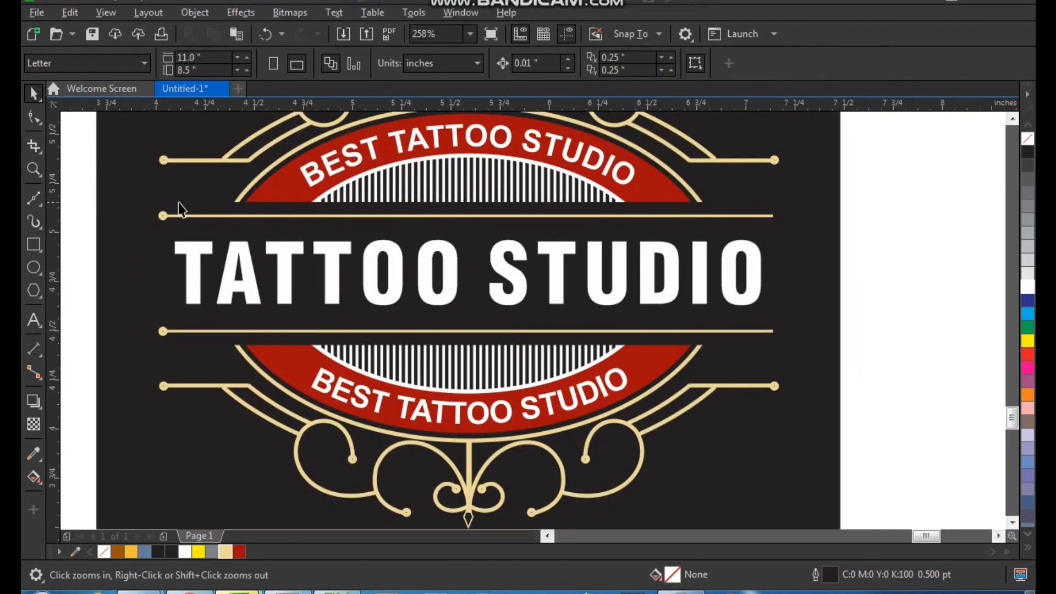
drag(164, 303, 769, 411)
right_click(770, 411)
click(924, 287)
- Select the black background rectangle behind the badge
scroll(918, 285, down, 1)
key(F2)
drag(854, 152, 435, 454)
drag(307, 166, 726, 489)
click(711, 477)
click(813, 401)
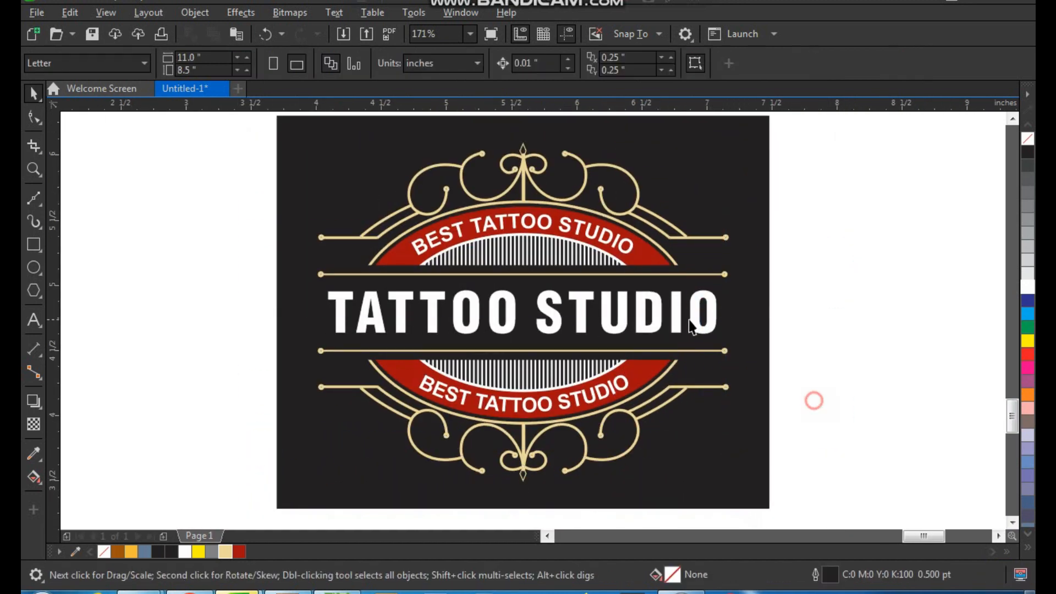
scroll(691, 320, down, 2)
key(F2)
drag(490, 193, 811, 496)
click(602, 375)
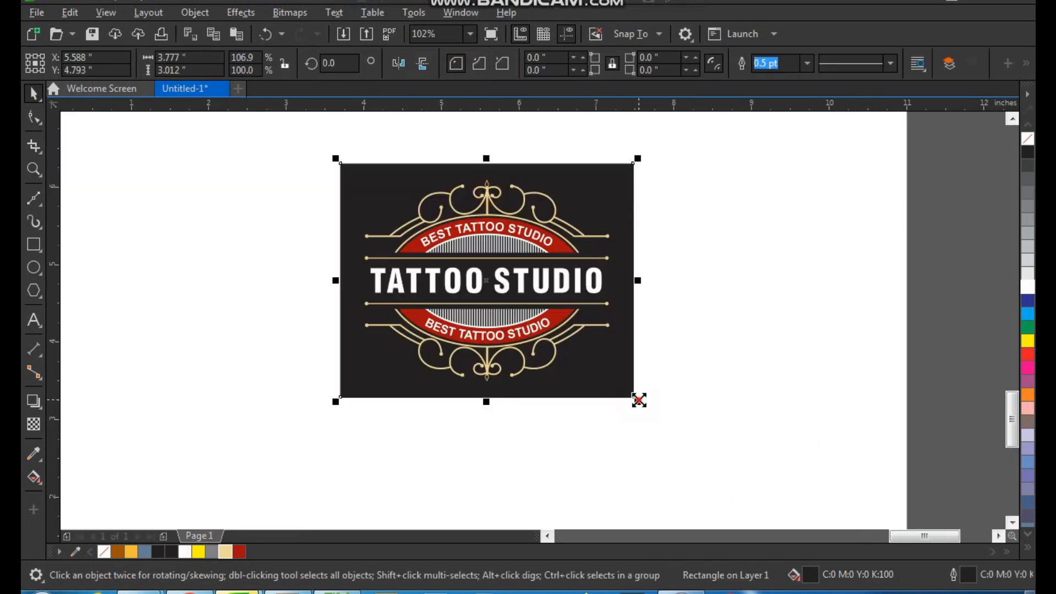